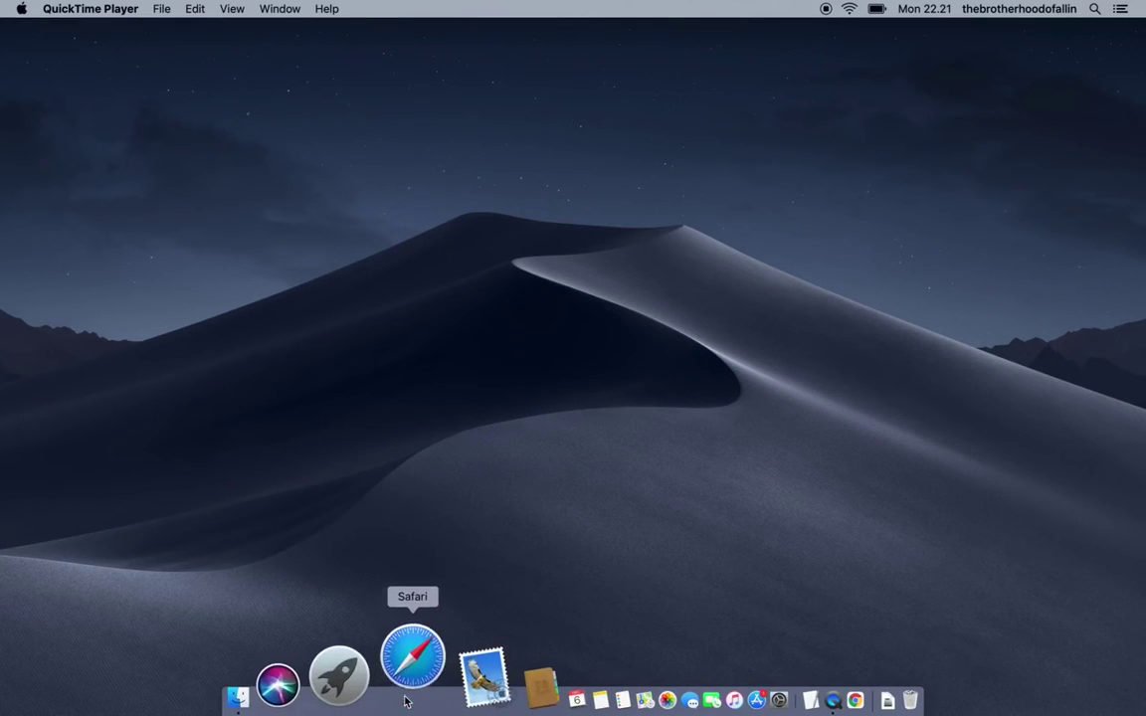
# - Download Rectangle from rectangleapp.com and open the downloaded Rectangle0.49.dmg disk image
pyautogui.write('rectangleapp.com/')
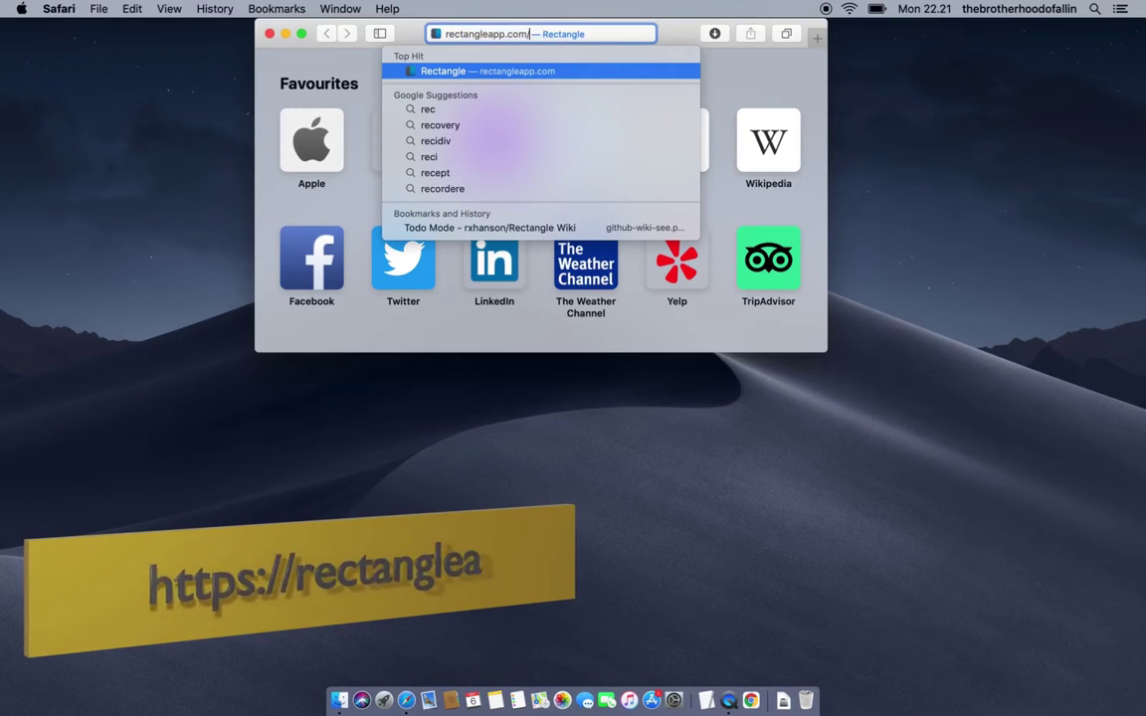
pyautogui.press('Return')
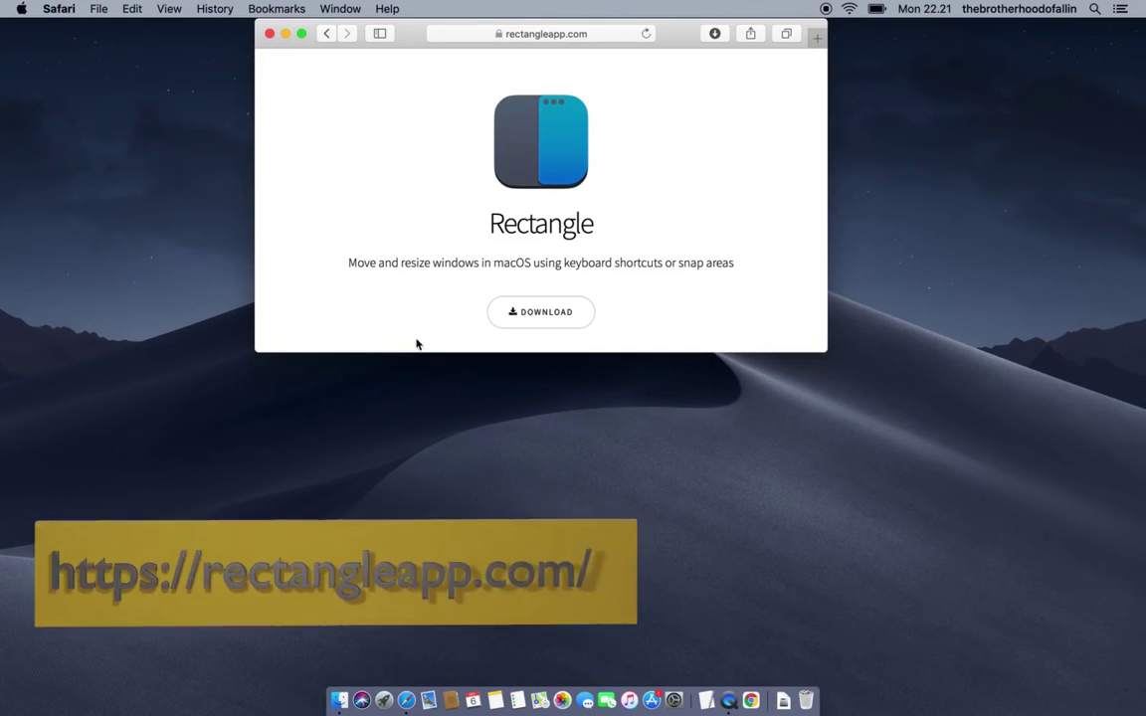
pyautogui.click(545, 319)
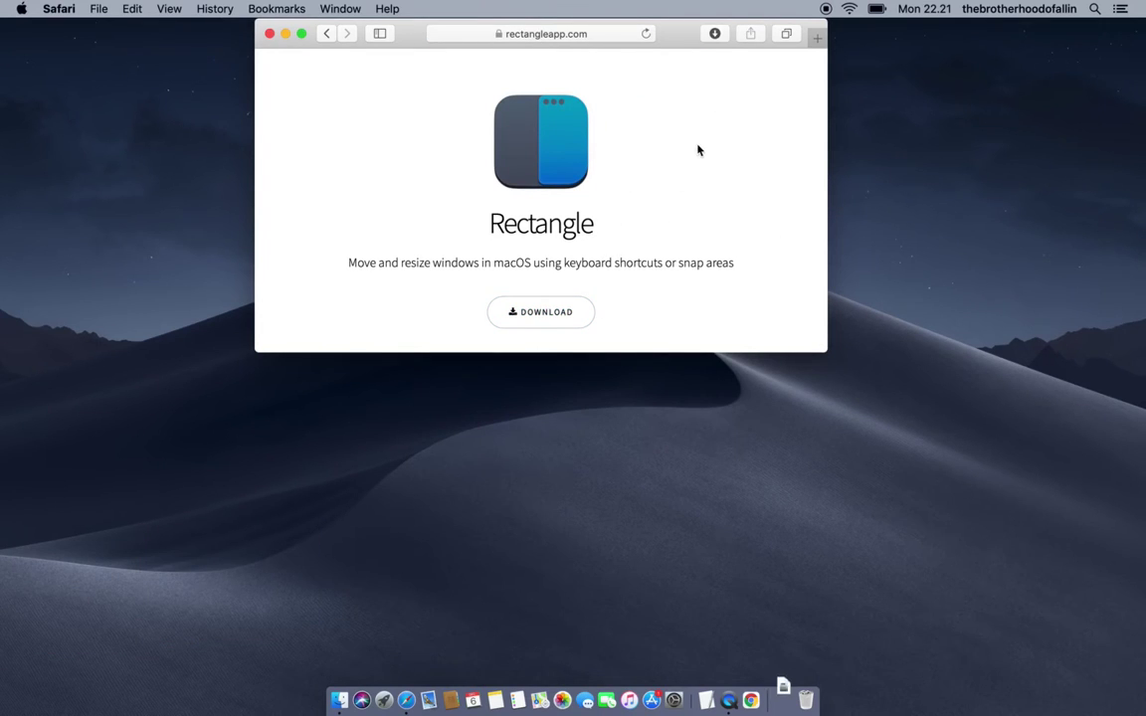
pyautogui.click(714, 34)
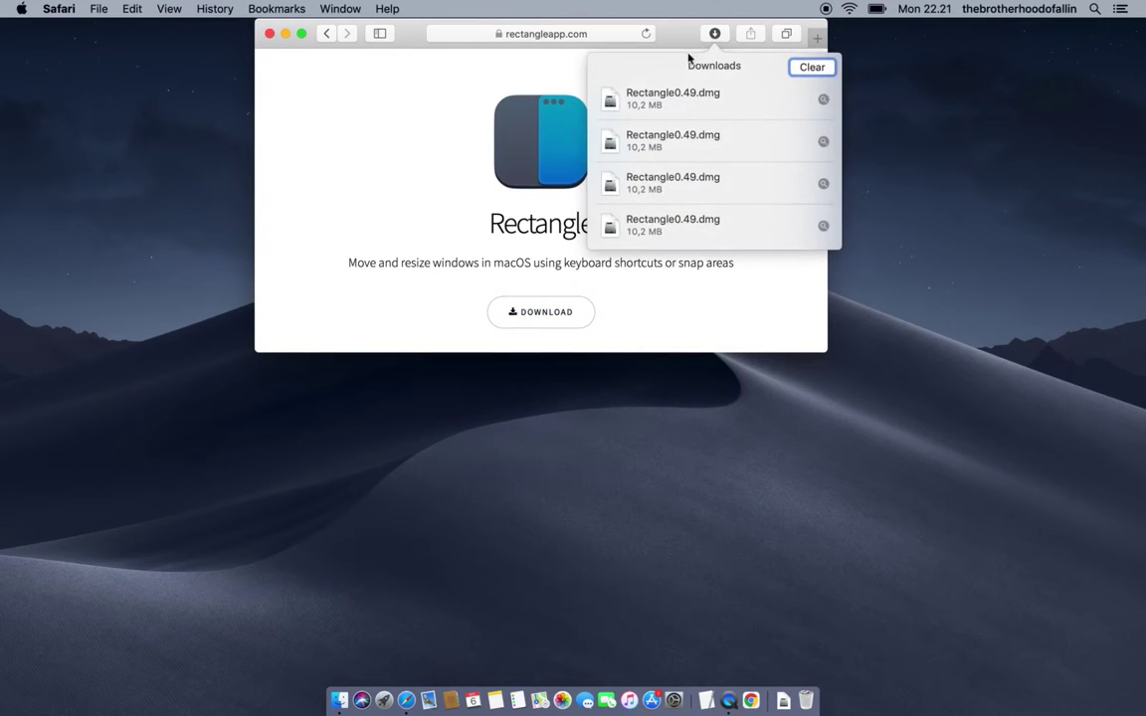
pyautogui.doubleClick(672, 100)
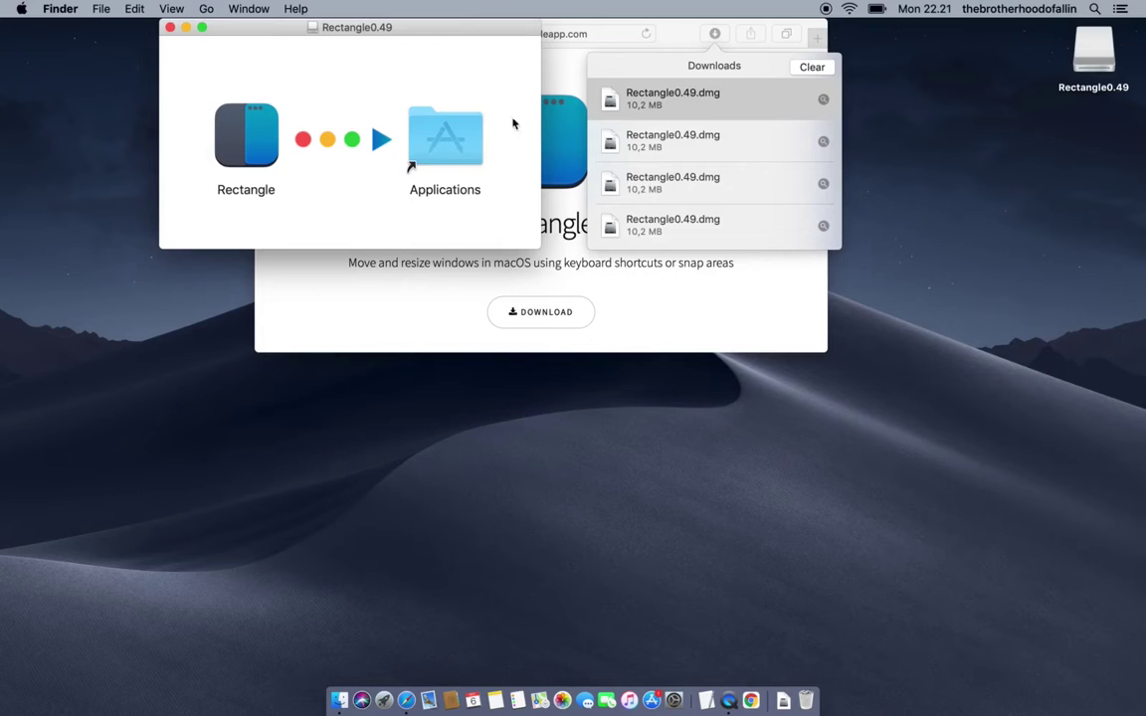
# - Copy Rectangle into Applications, then close the disk window, quit Safari and eject the installer disk
pyautogui.moveTo(251, 137); pyautogui.dragTo(426, 140)
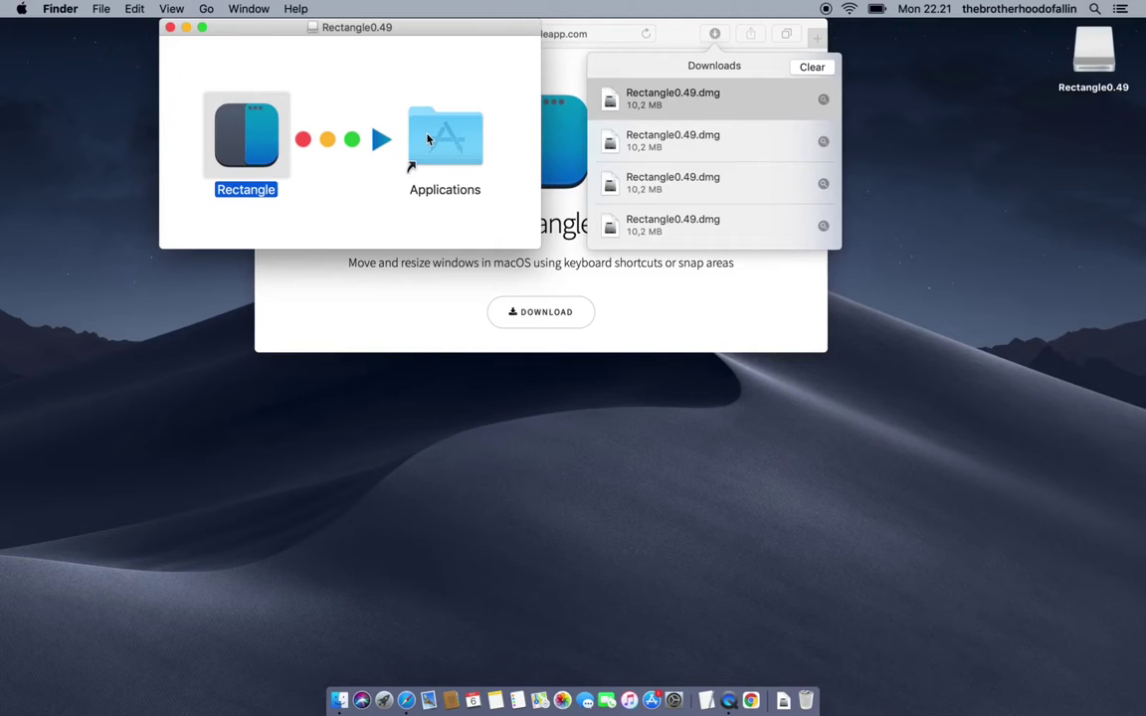
pyautogui.click(434, 72)
pyautogui.press('super+w')
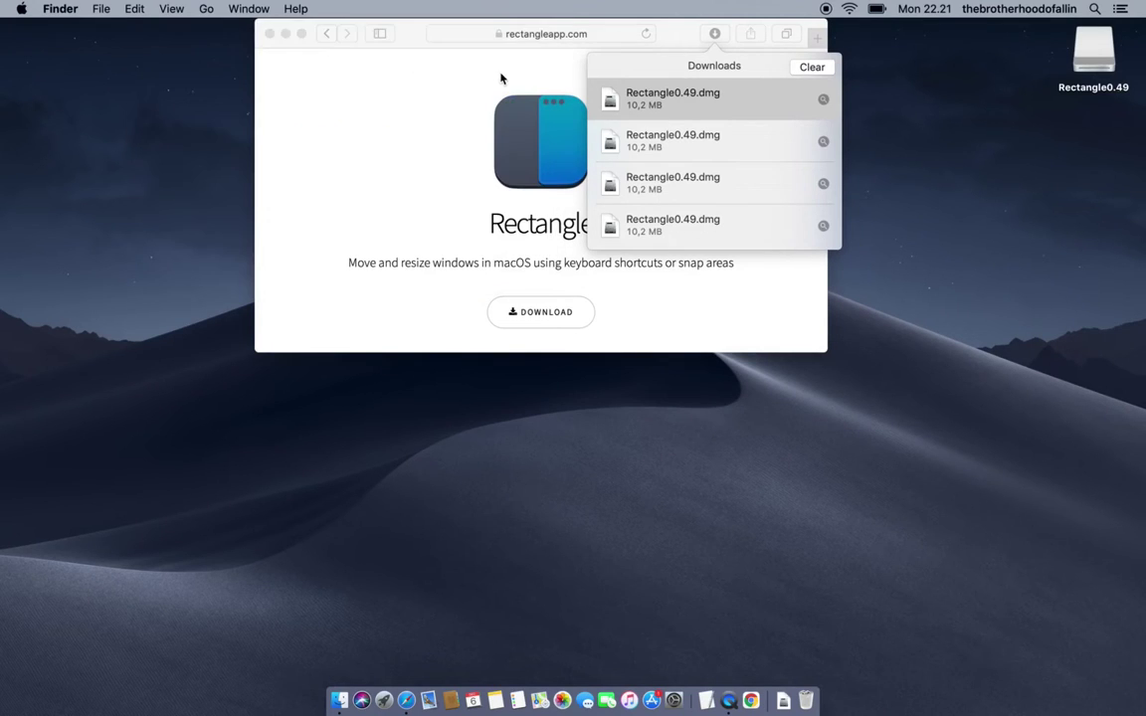
pyautogui.click(637, 114)
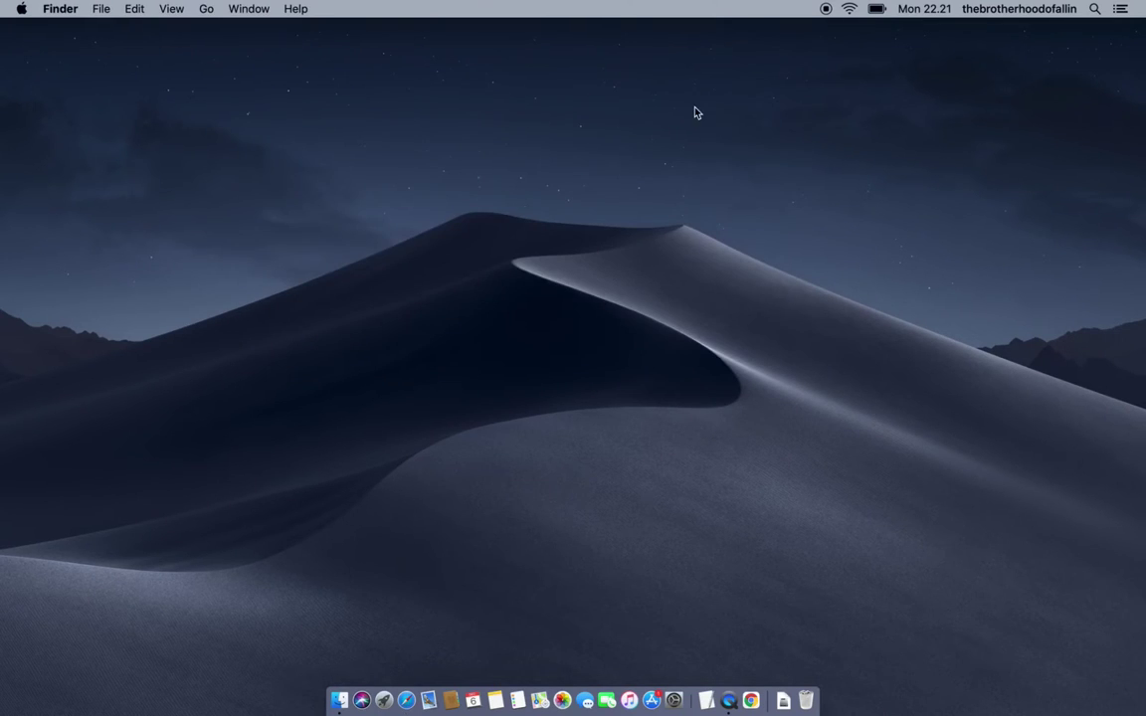
# - Launch Rectangle through Spotlight and confirm opening the downloaded app
pyautogui.press('super+space')
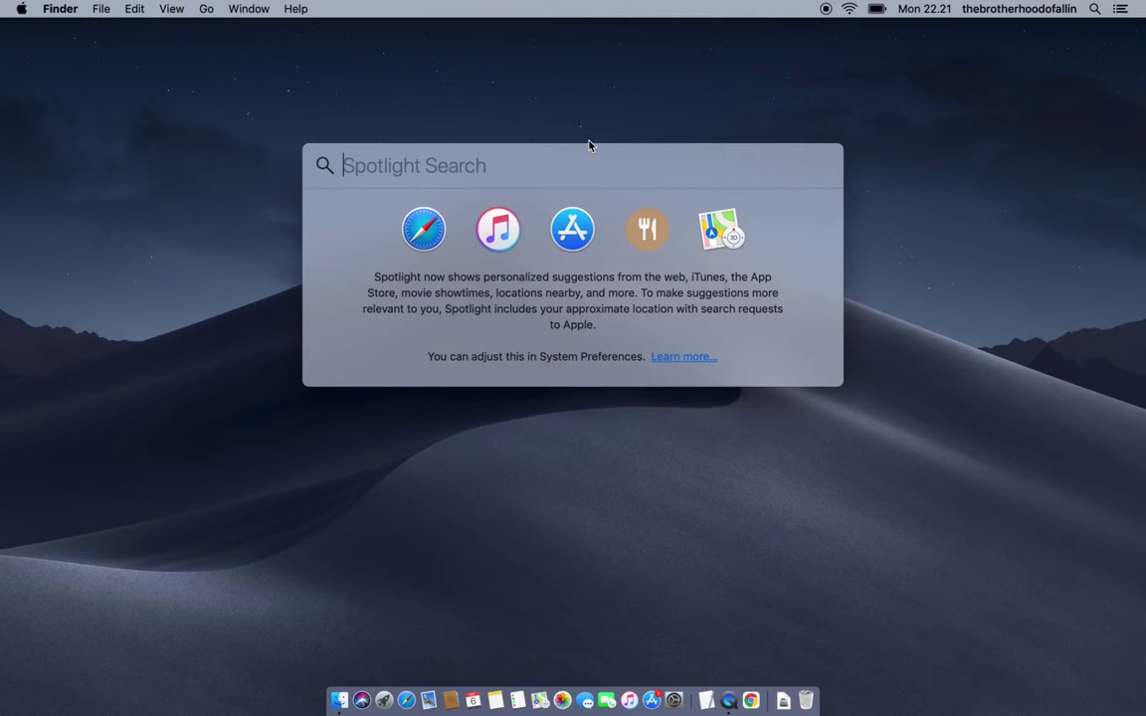
pyautogui.write('re')
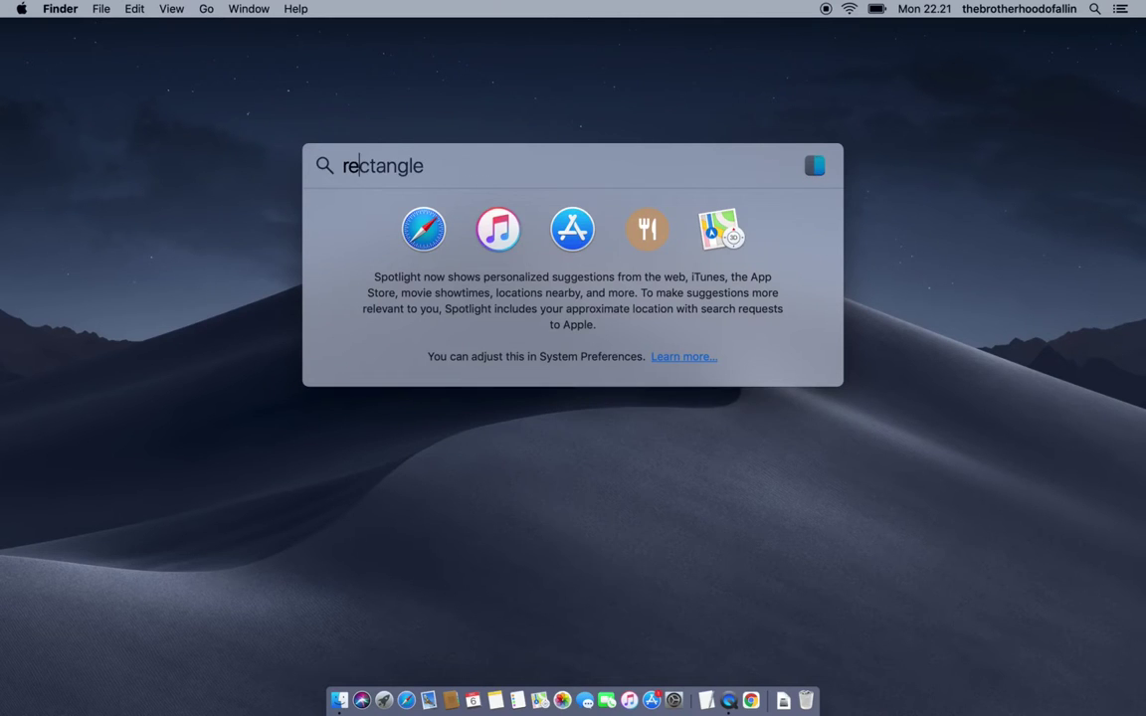
pyautogui.press('Return')
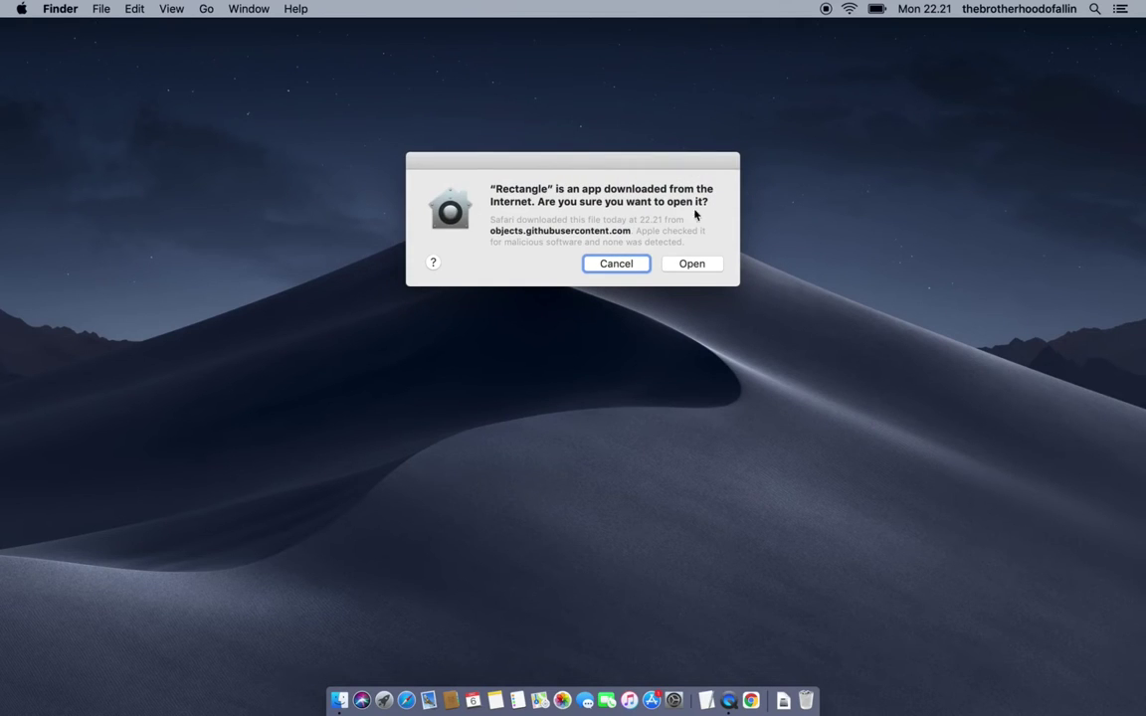
pyautogui.click(693, 265)
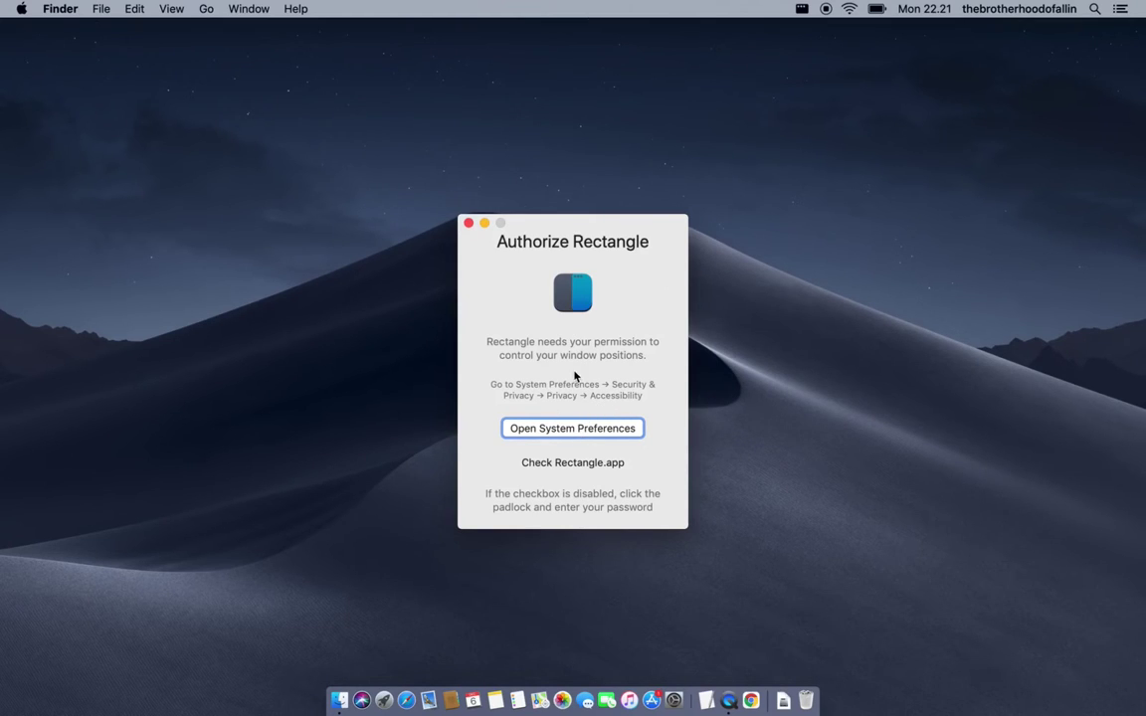
# - Go to System Preferences' Accessibility privacy settings for granting Rectangle permission
pyautogui.click(572, 430)
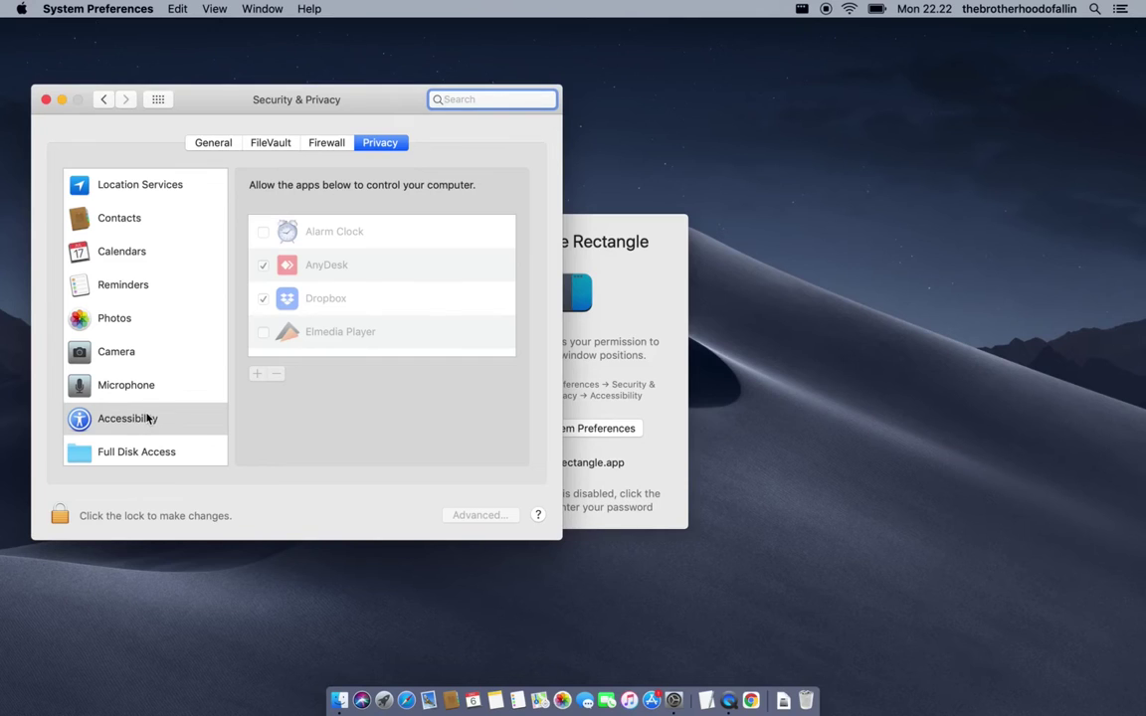
pyautogui.scroll(1, 353, 287)
pyautogui.scroll(-10, 354, 288)
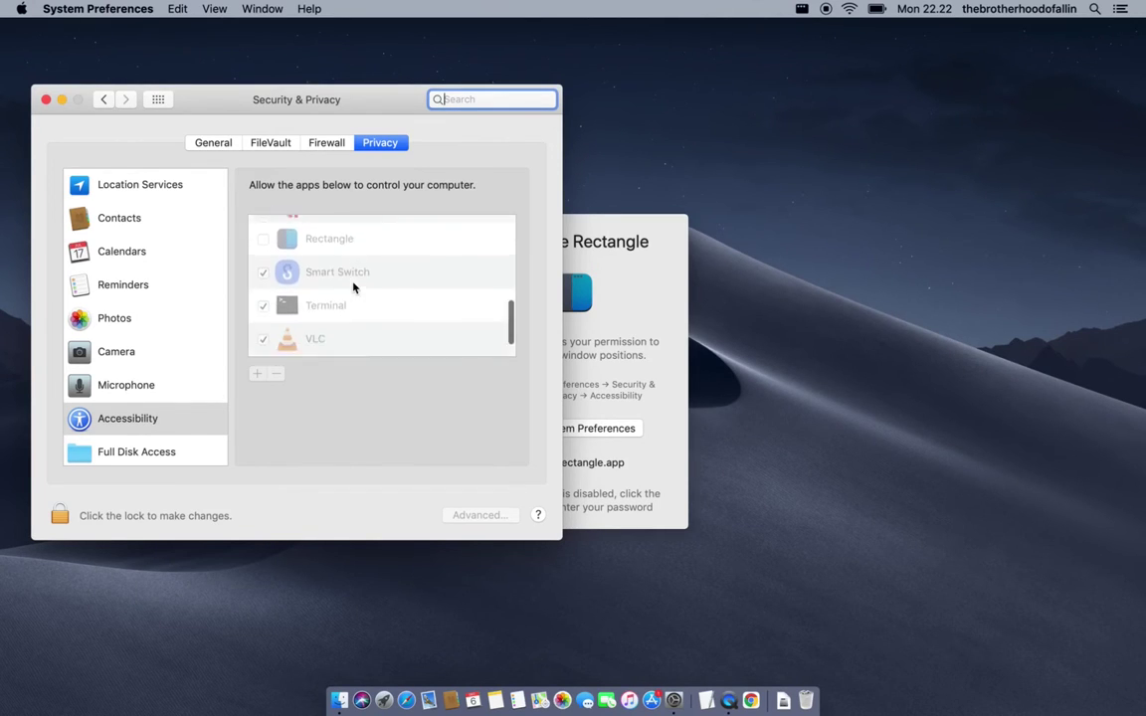
pyautogui.scroll(3, 353, 288)
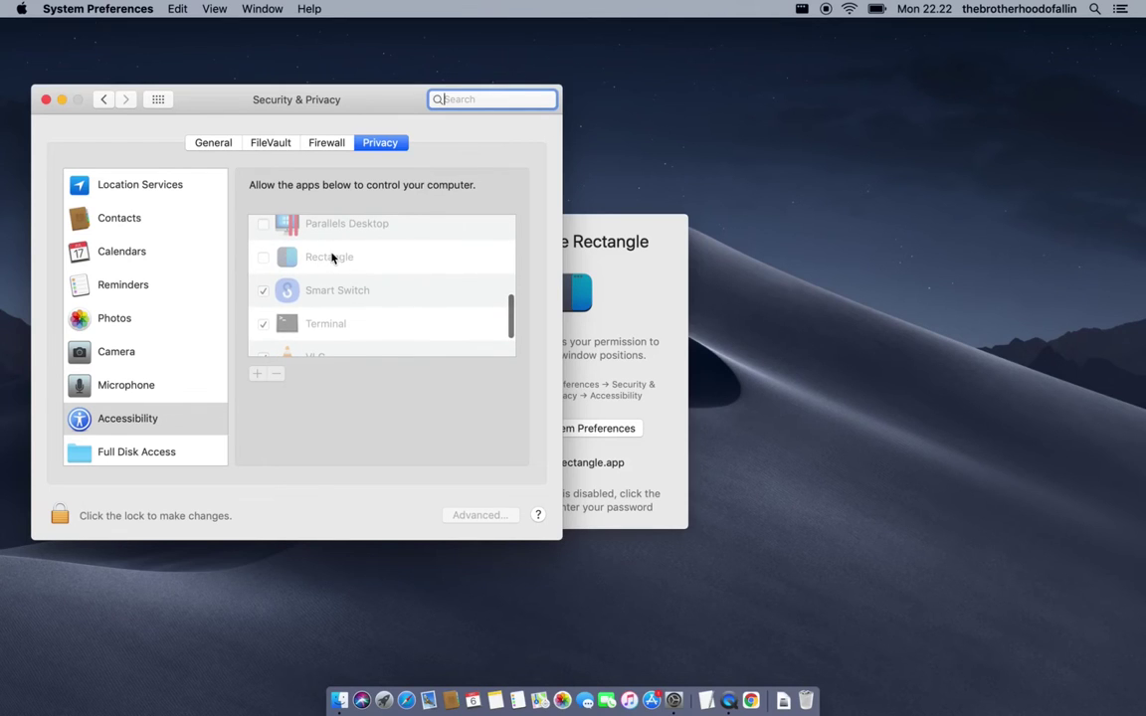
# - Unlock the privacy settings with the account password and tick Rectangle in the Accessibility list
pyautogui.click(60, 515)
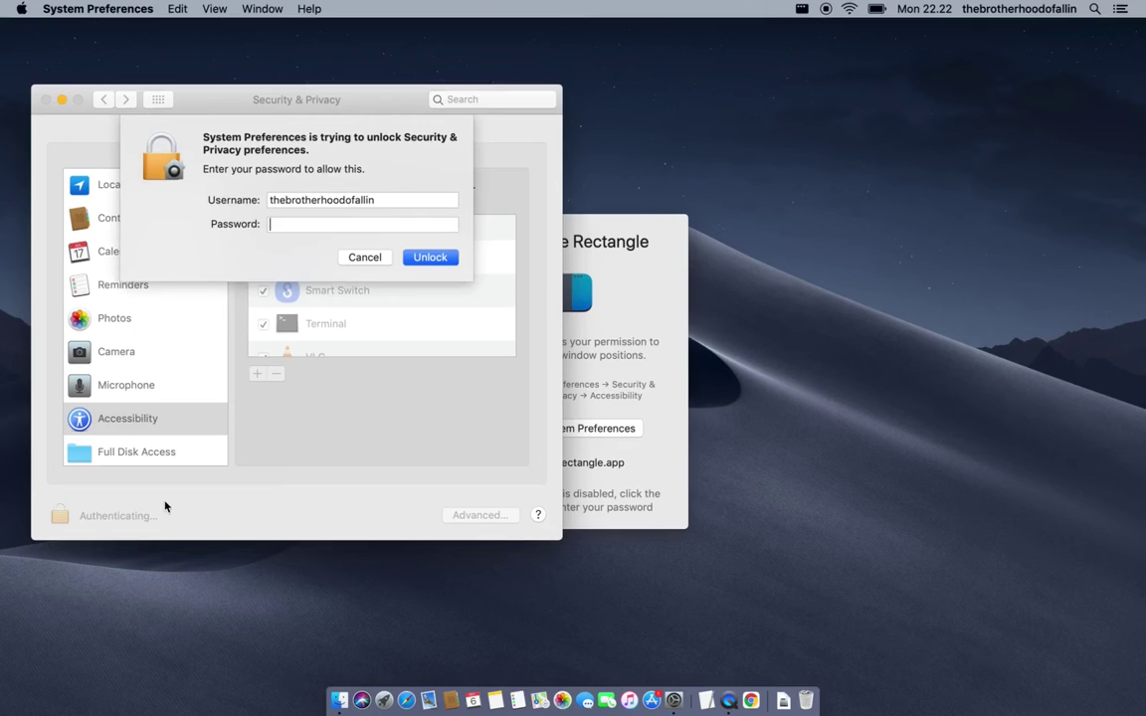
pyautogui.write('••••••••••••••••••')
pyautogui.press('Return')
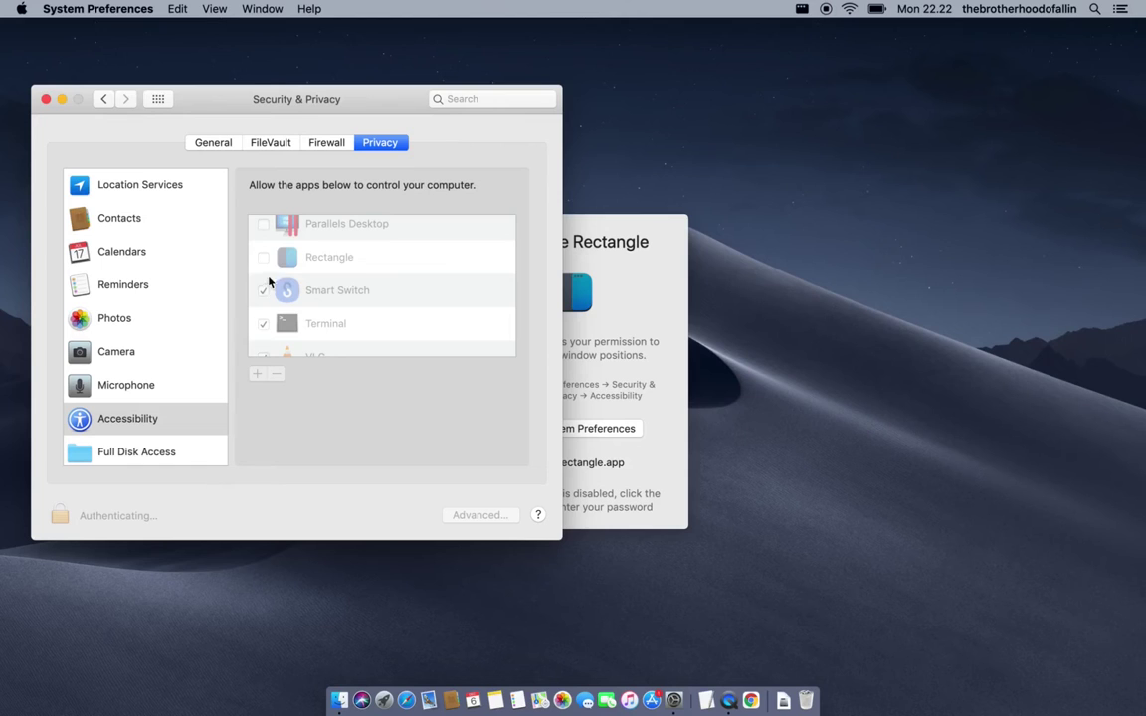
pyautogui.click(263, 258)
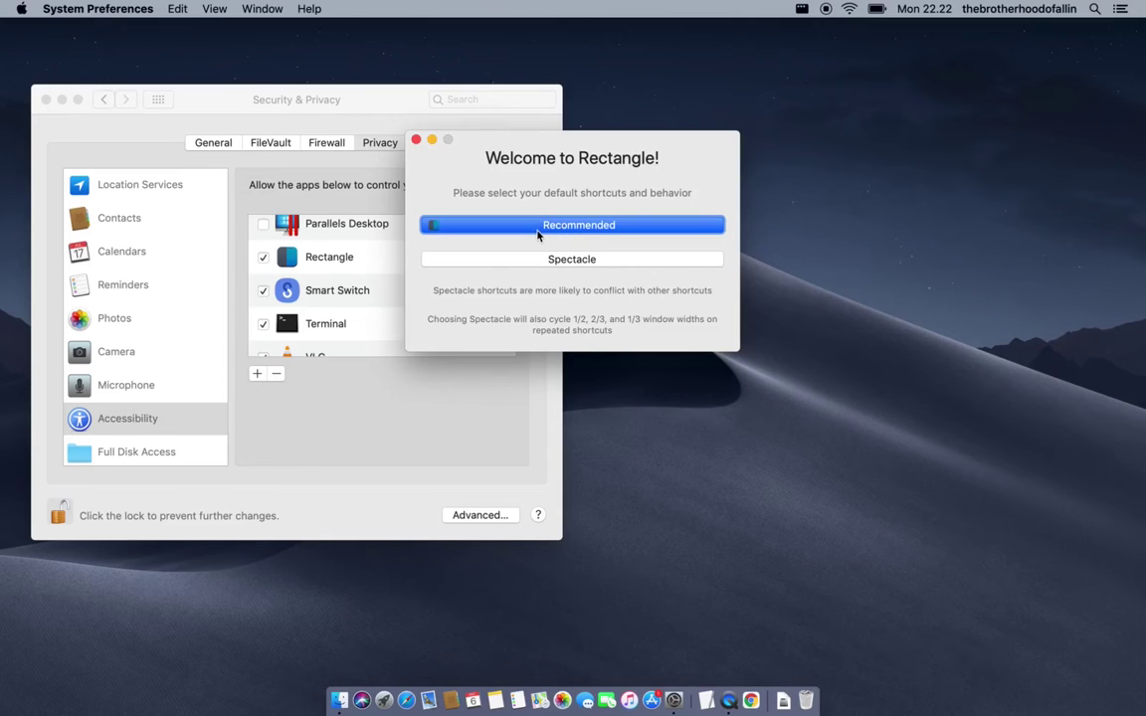
# - Choose the recommended default shortcuts, close System Preferences and Rectangle's window, and check the actions list
pyautogui.click(575, 227)
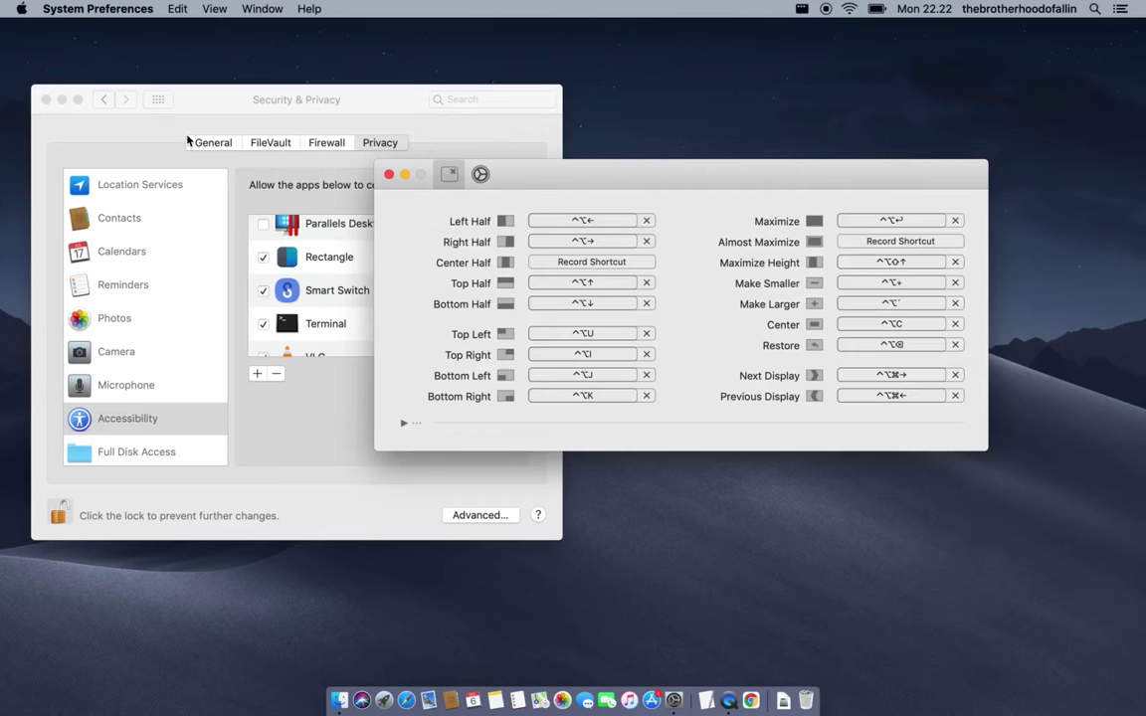
pyautogui.click(46, 100)
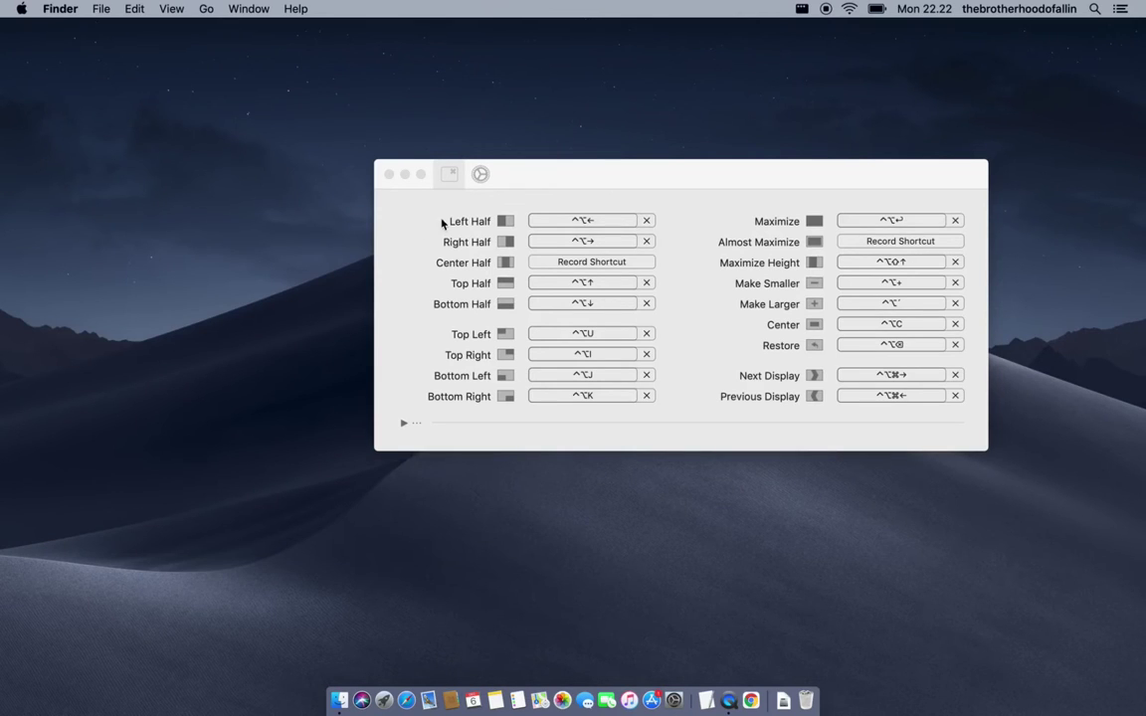
pyautogui.click(565, 182)
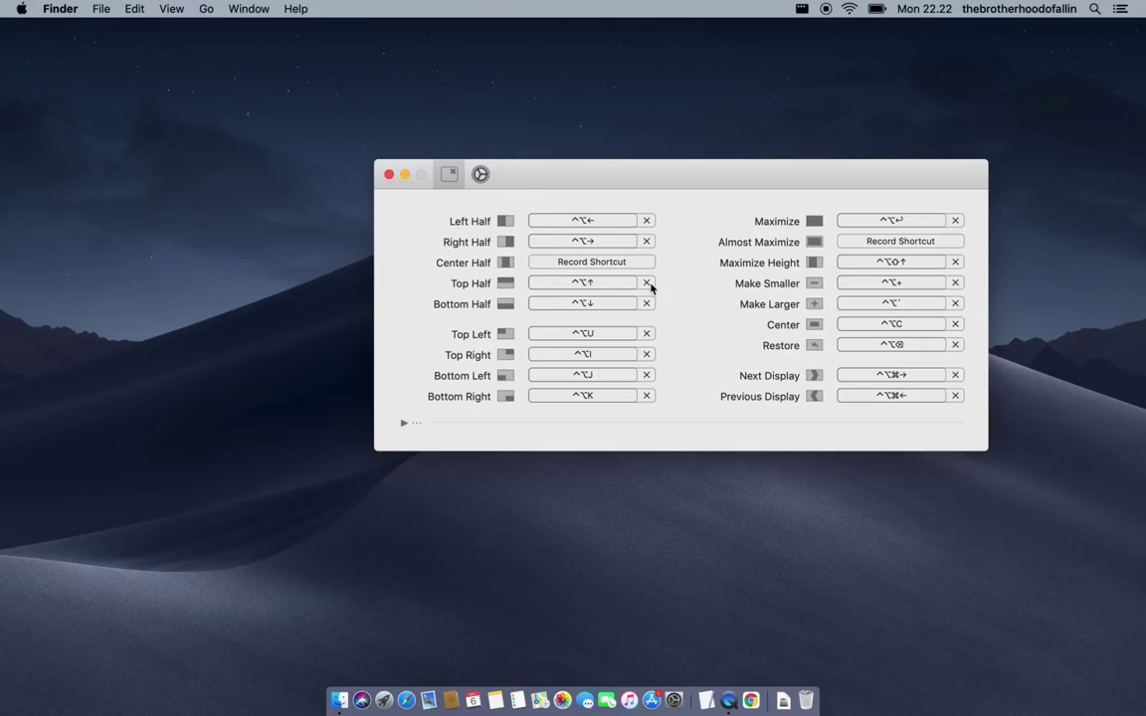
pyautogui.click(389, 175)
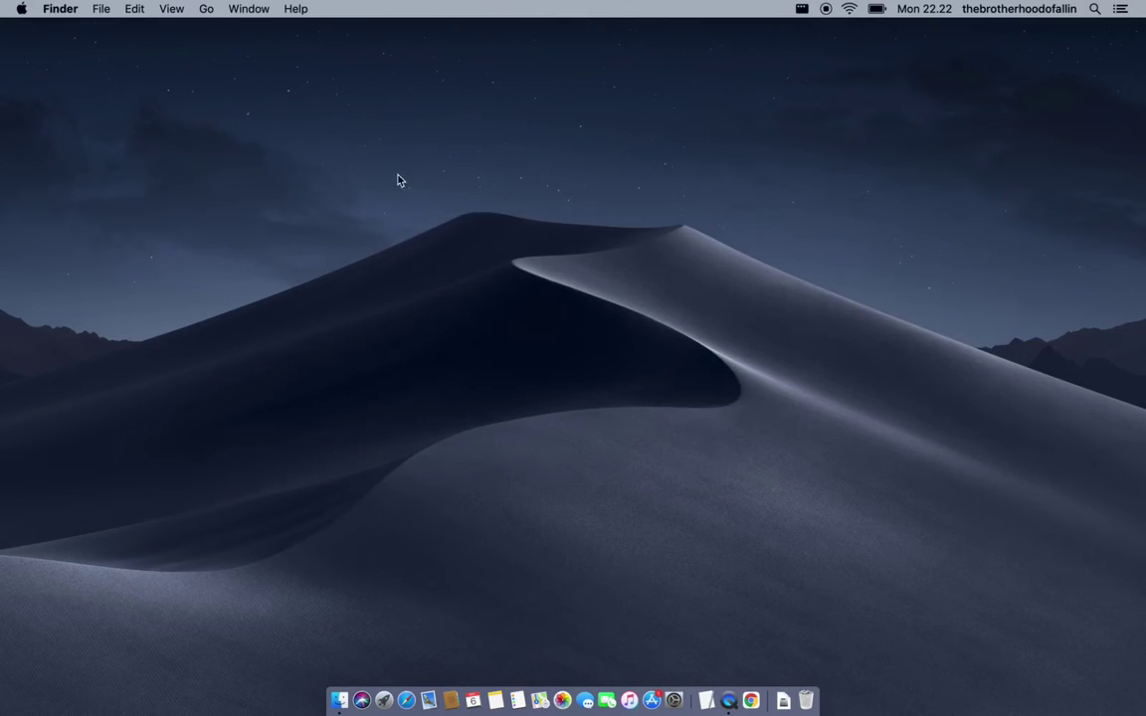
pyautogui.click(802, 10)
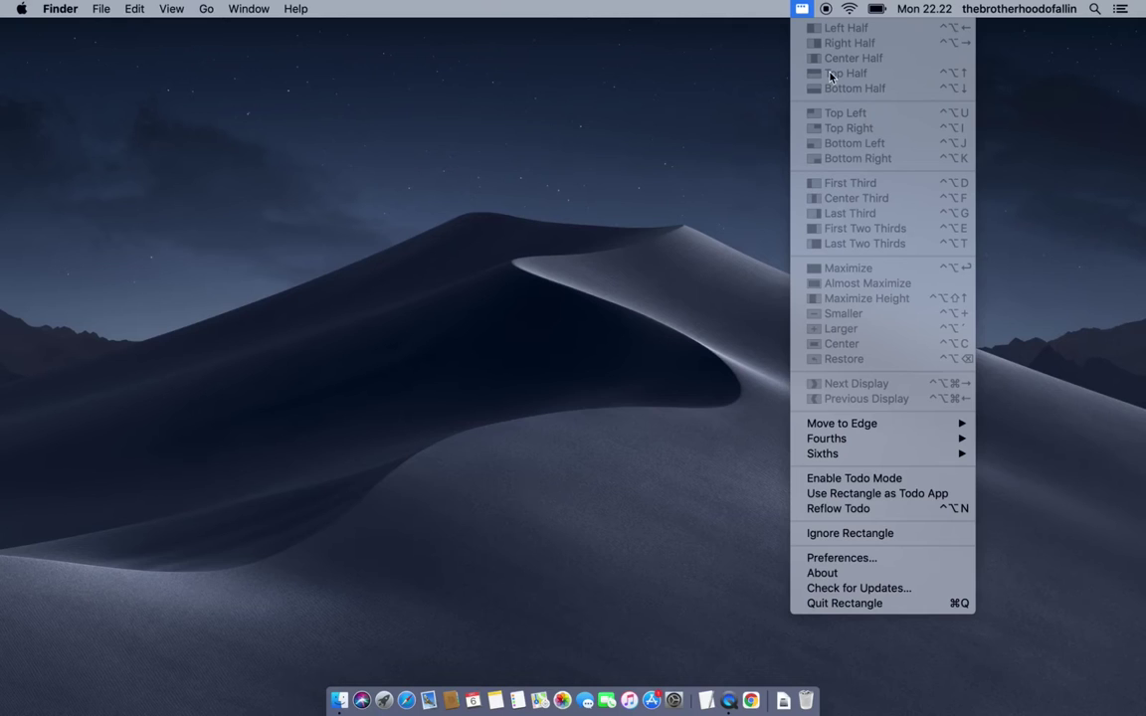
pyautogui.click(802, 11)
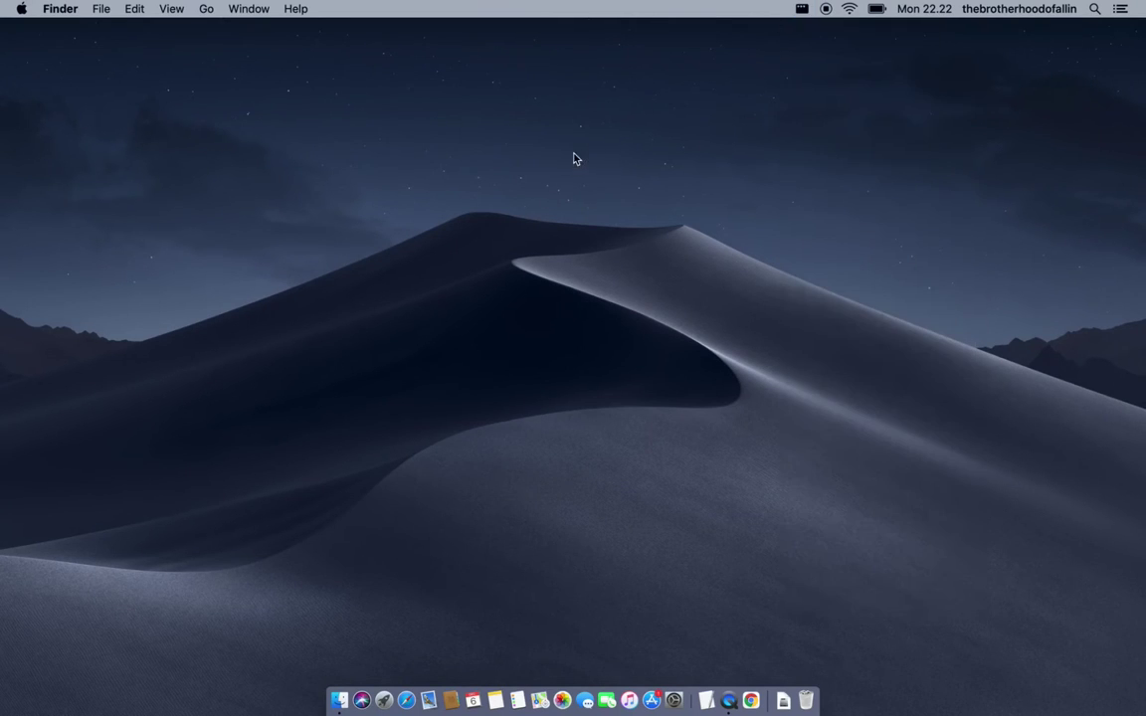
# - Open Finder Recents windows, close the extras, and snap one into the bottom-left quarter
pyautogui.press('super+n')
pyautogui.press('super+n')
pyautogui.press('super+n')
pyautogui.press('super+n')
pyautogui.press('super+n')
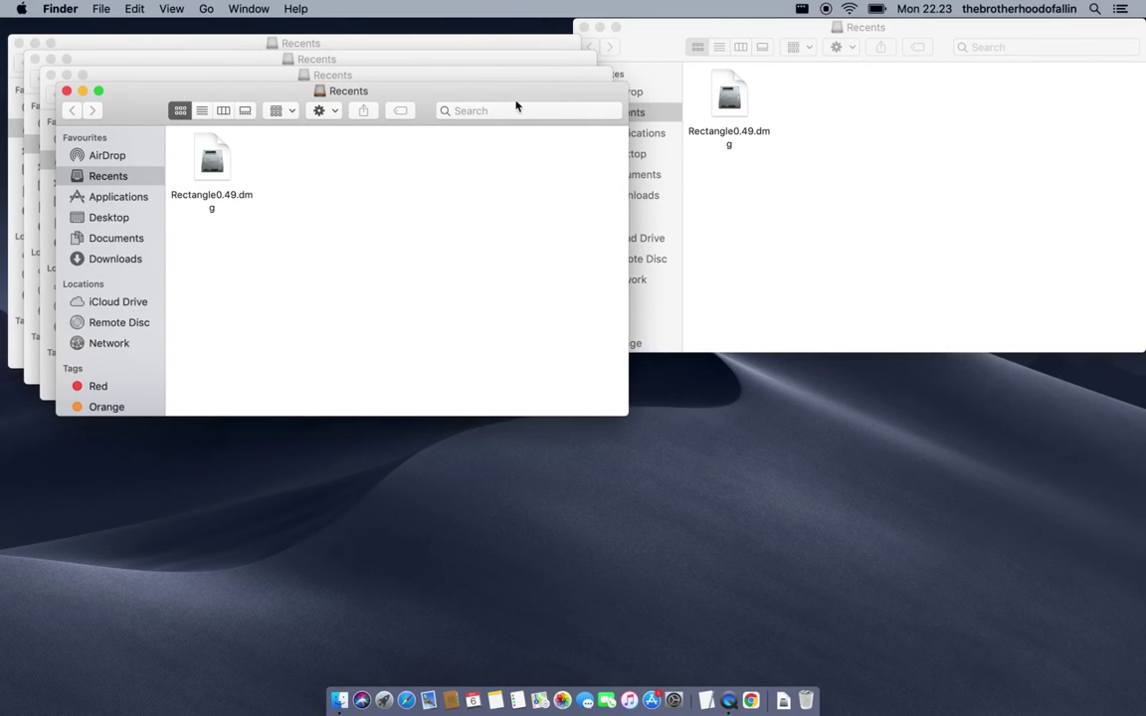
pyautogui.press('super+w')
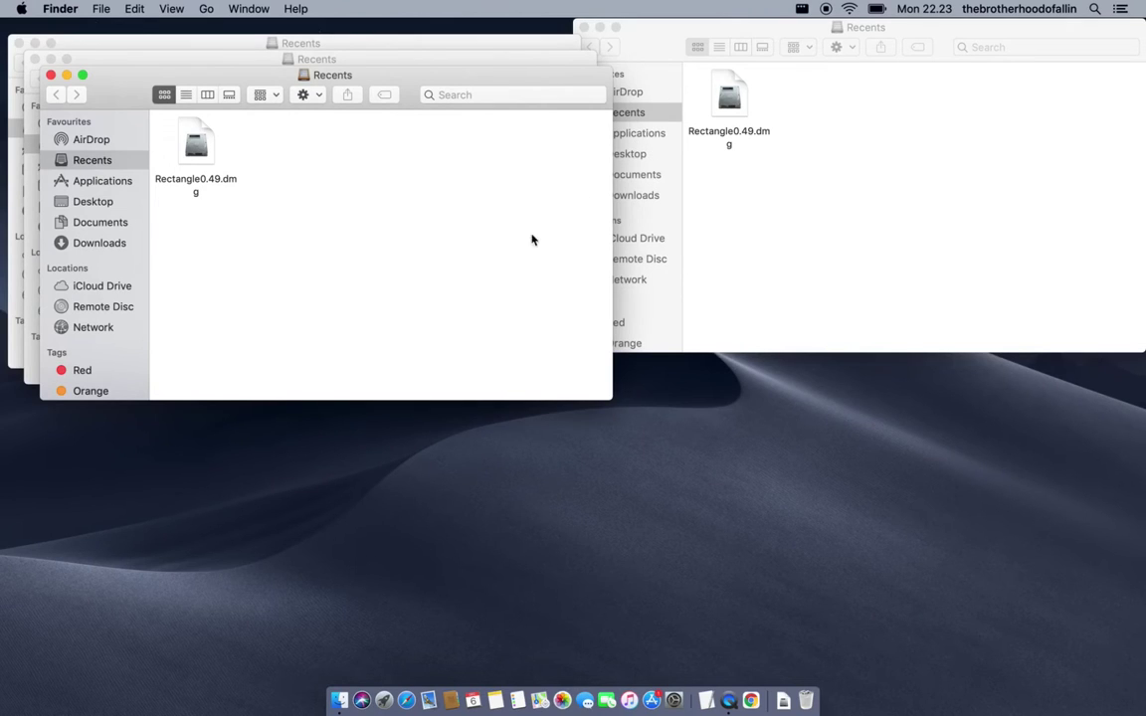
pyautogui.press('super+w')
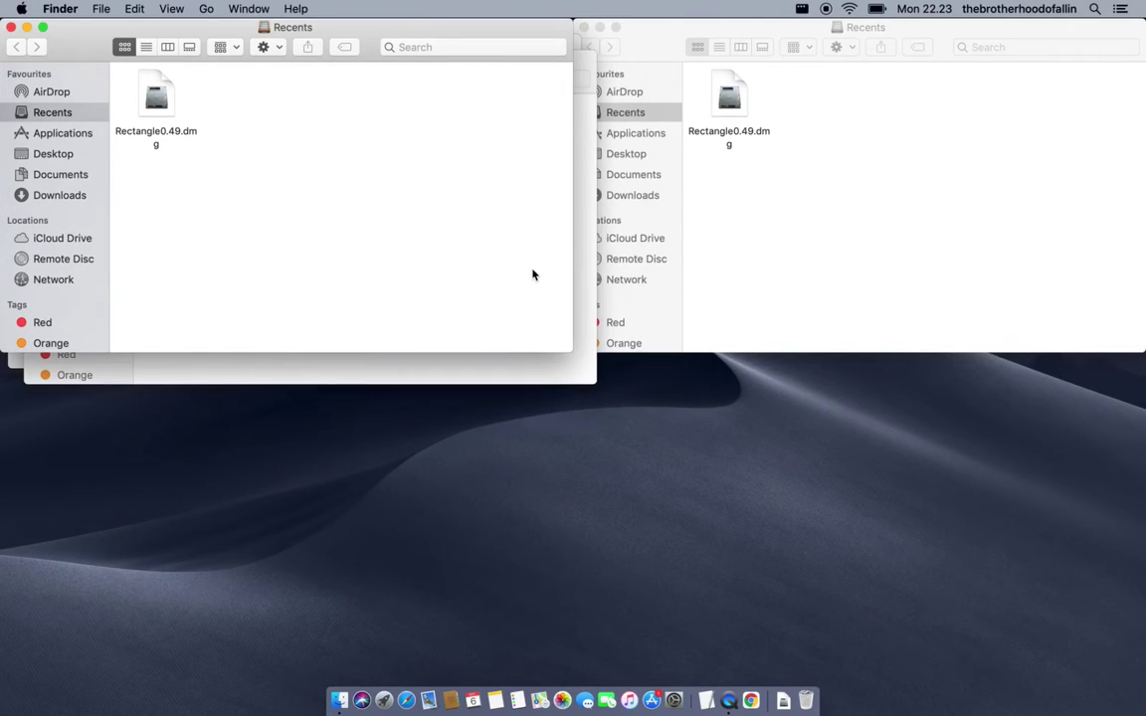
pyautogui.click(634, 304)
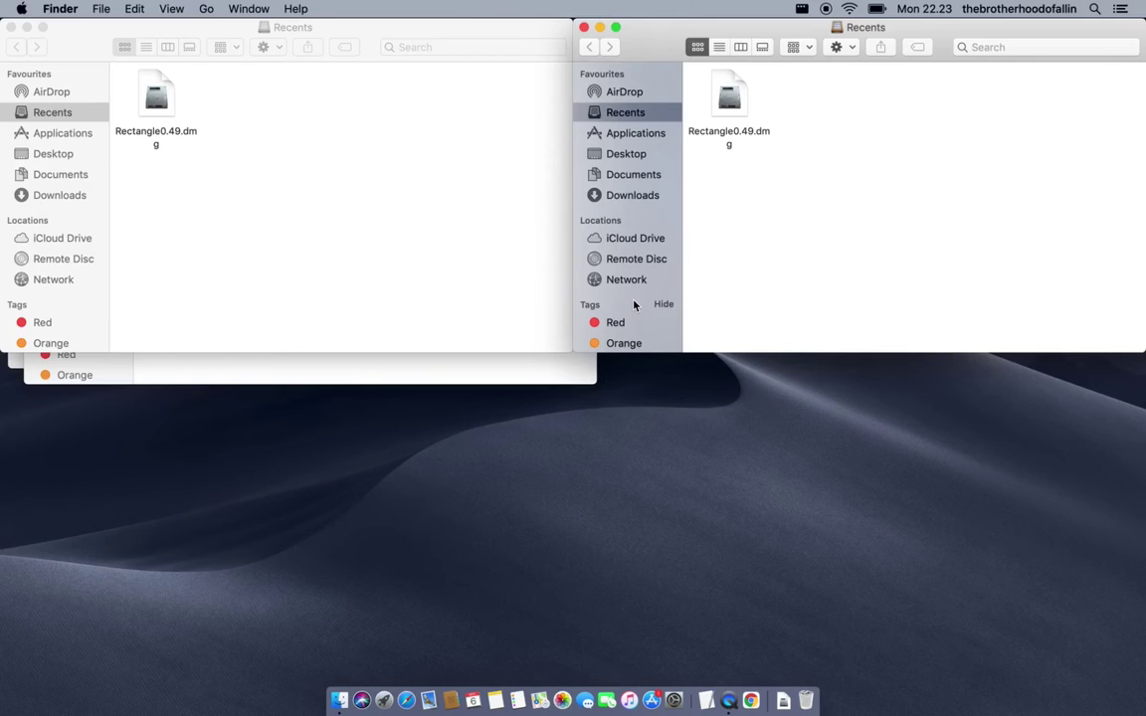
pyautogui.click(561, 378)
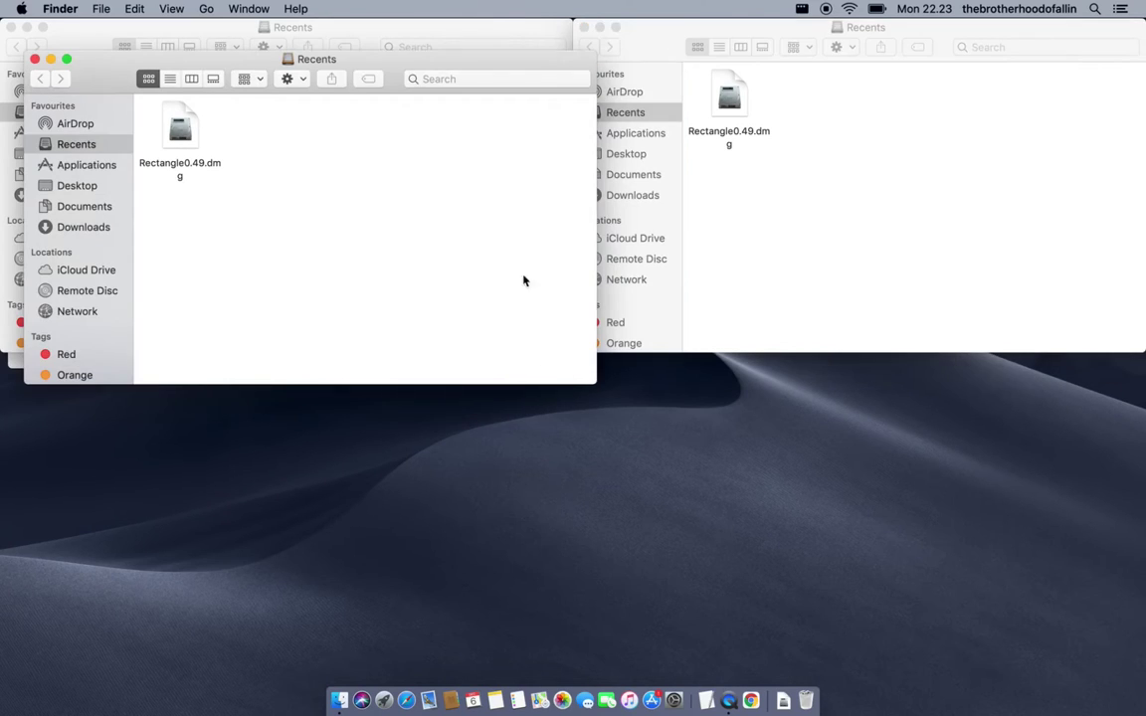
pyautogui.moveTo(486, 72); pyautogui.dragTo(476, 346)
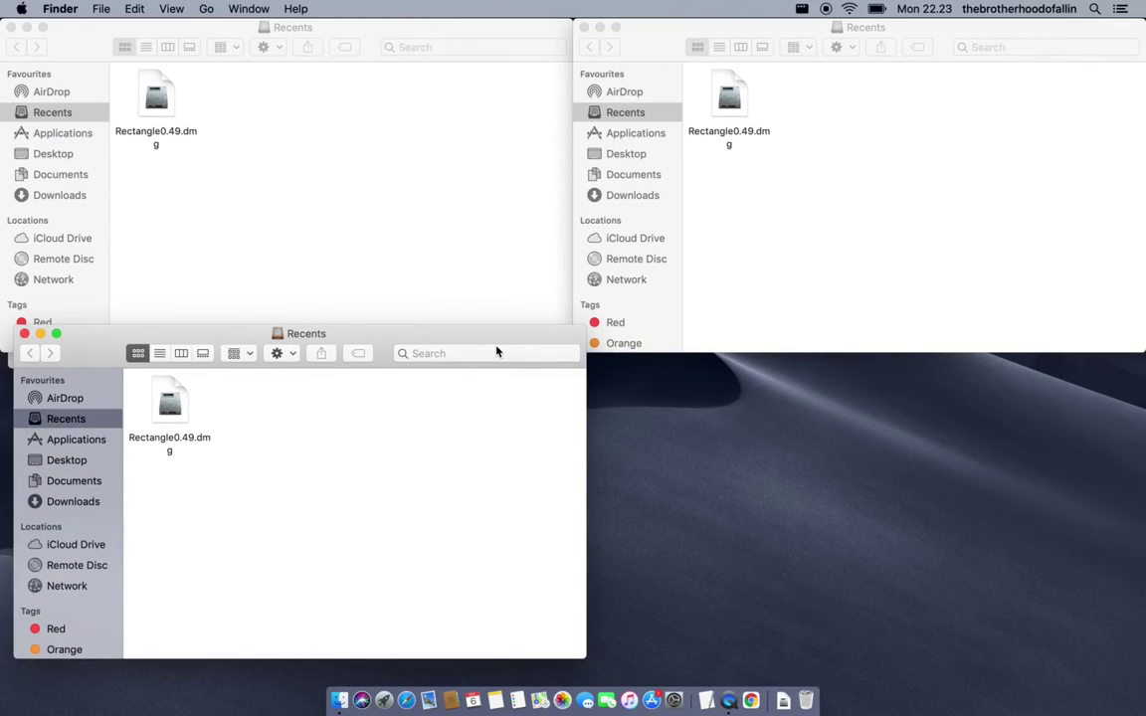
pyautogui.hotkey('ctrl', 'alt', 'j')
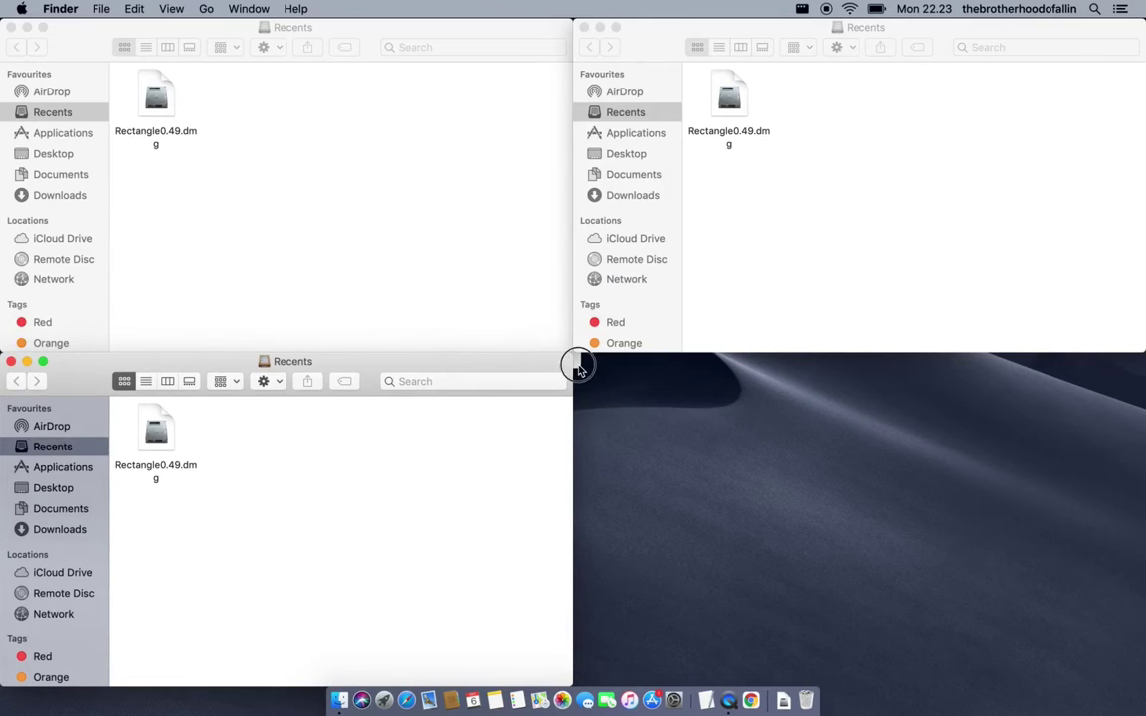
# - Fill the bottom-right quarter, expand the top windows to right and left halves, and launch Safari
pyautogui.press('super+n')
pyautogui.hotkey('ctrl', 'alt', 'k')
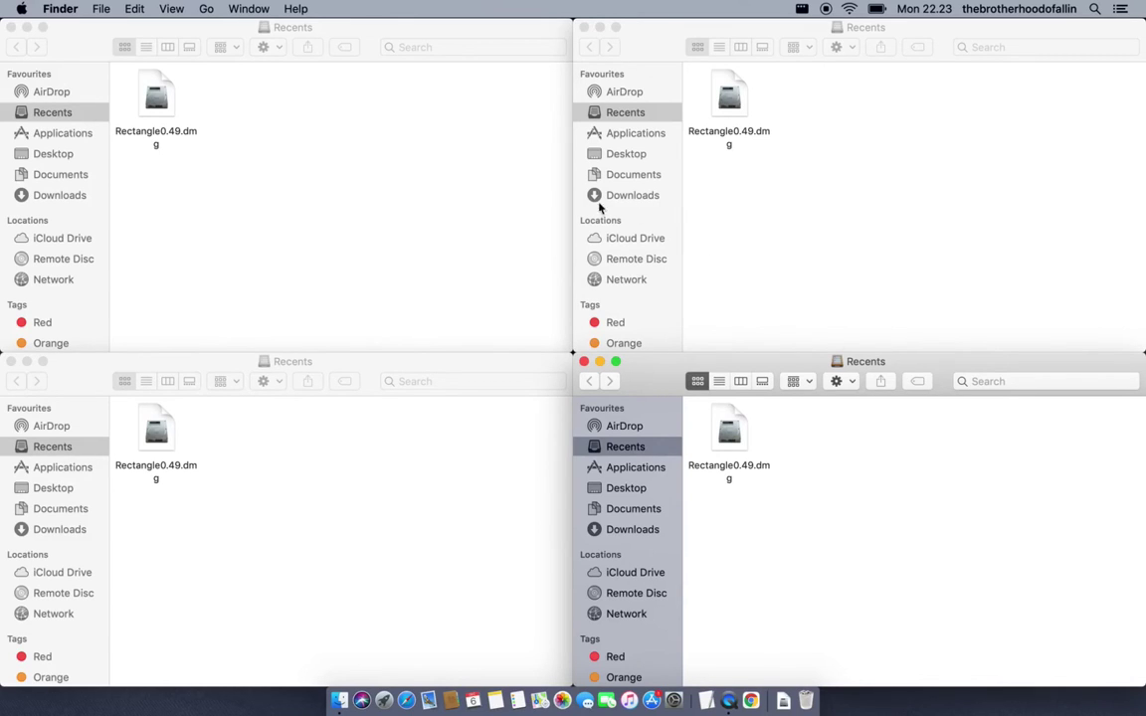
pyautogui.click(760, 227)
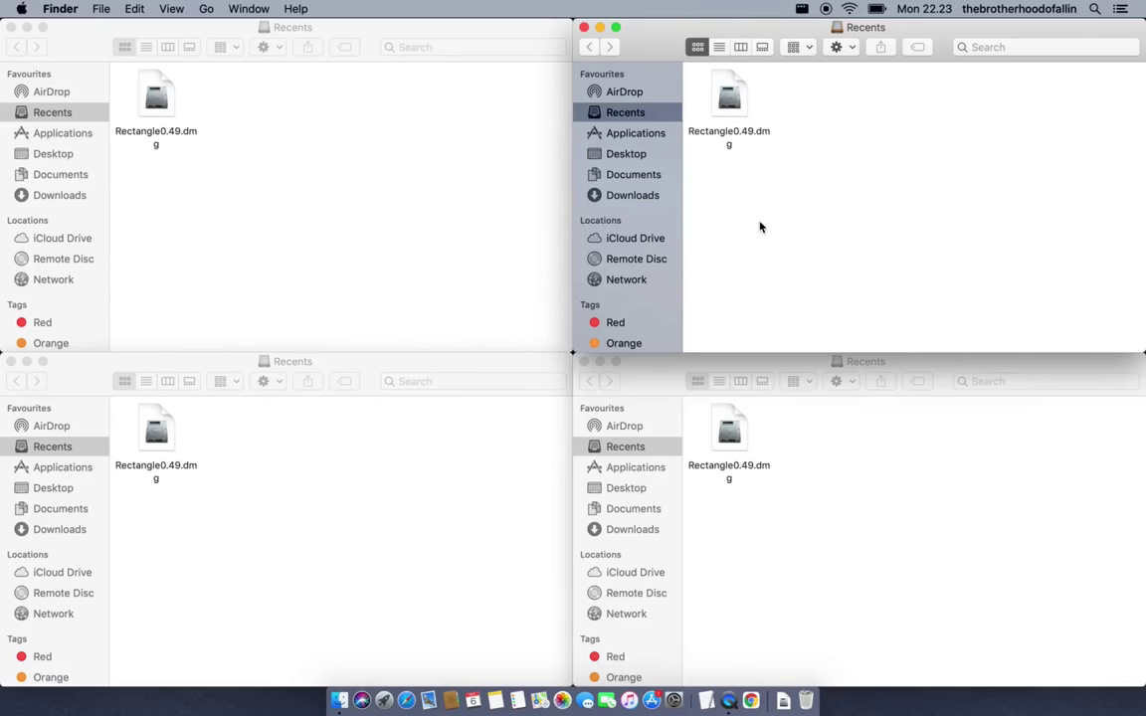
pyautogui.hotkey('ctrl', 'alt', 'Right')
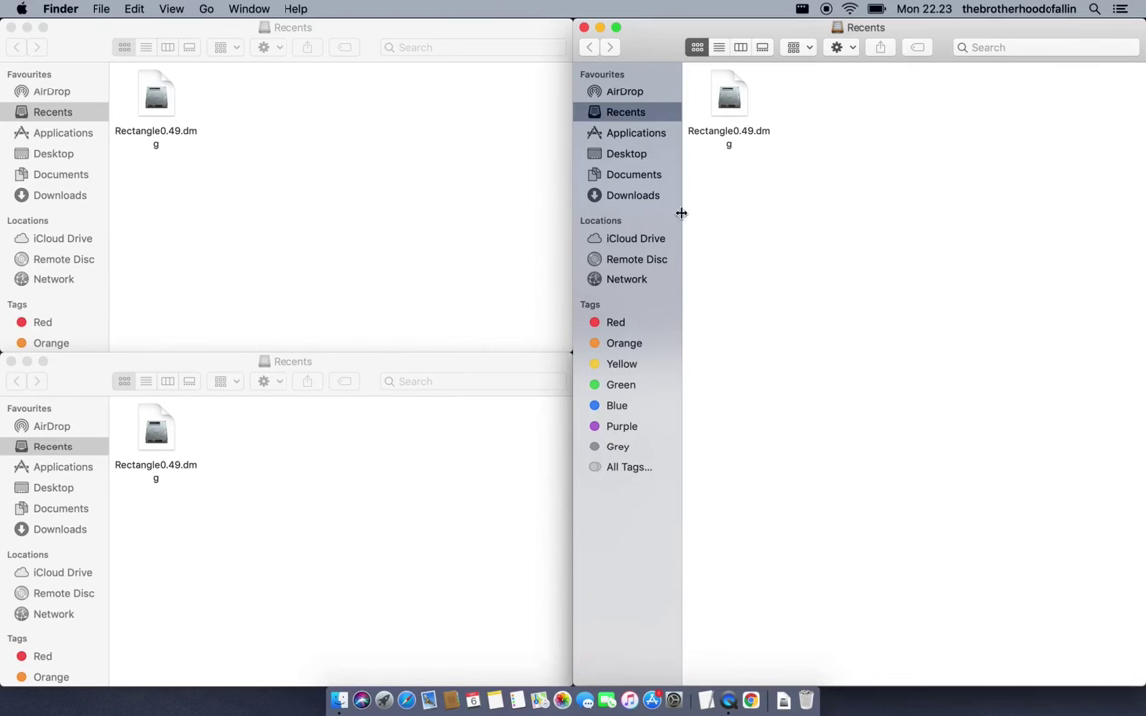
pyautogui.click(497, 223)
pyautogui.hotkey('ctrl', 'alt', 'Left')
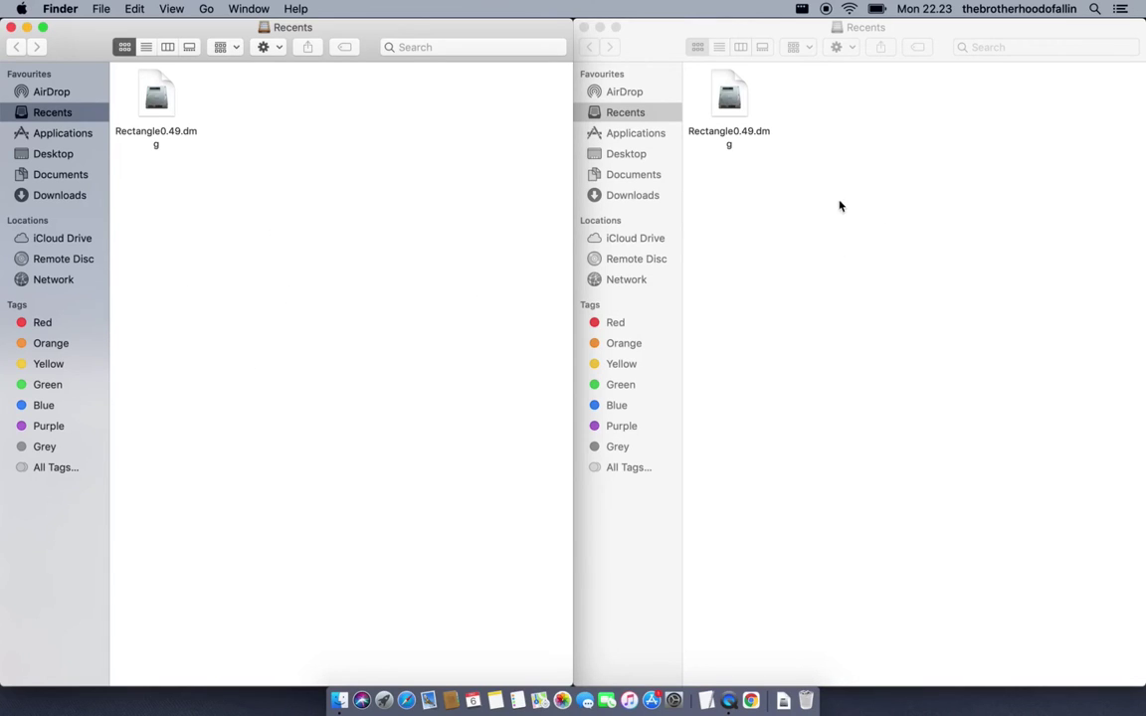
pyautogui.click(404, 700)
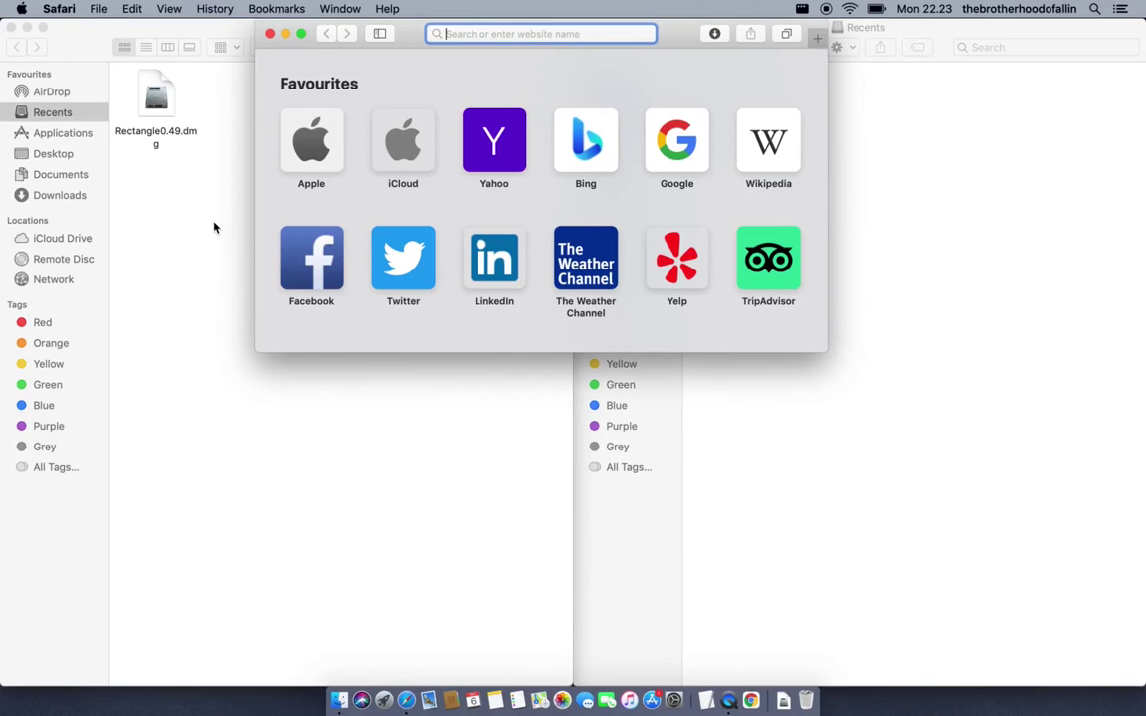
# - Snap Safari into the right half with Ctrl+Option+Right and review Rectangle's snapping actions
pyautogui.hotkey('ctrl', 'alt', 'Right')
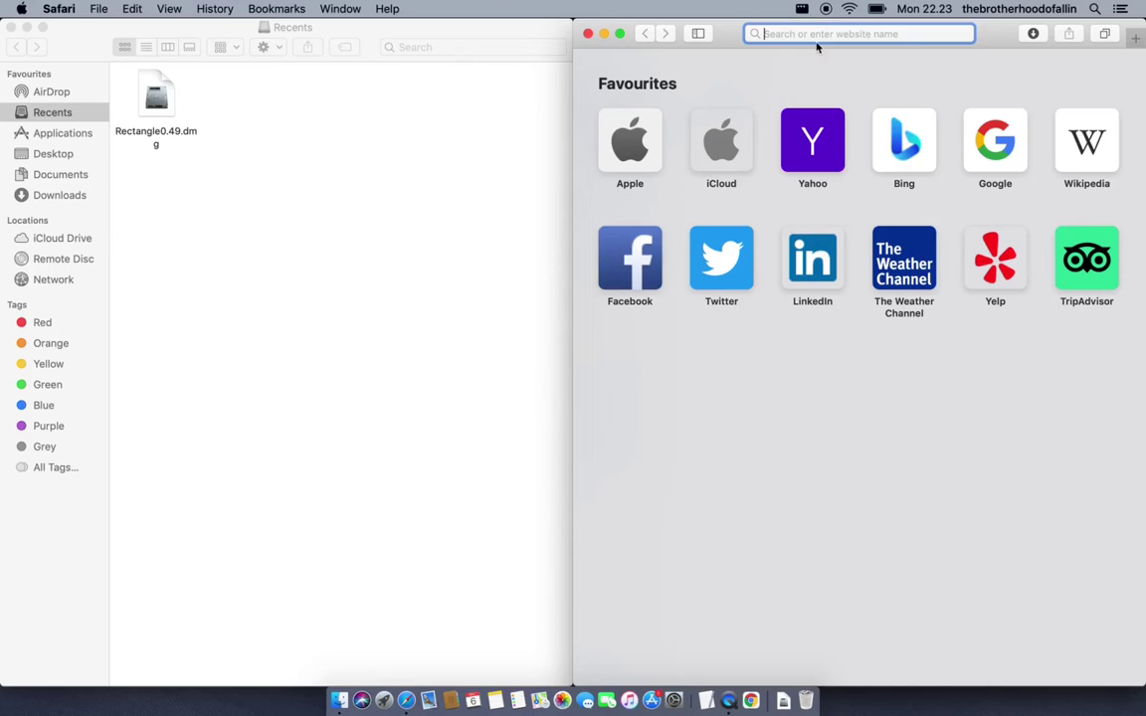
pyautogui.click(802, 10)
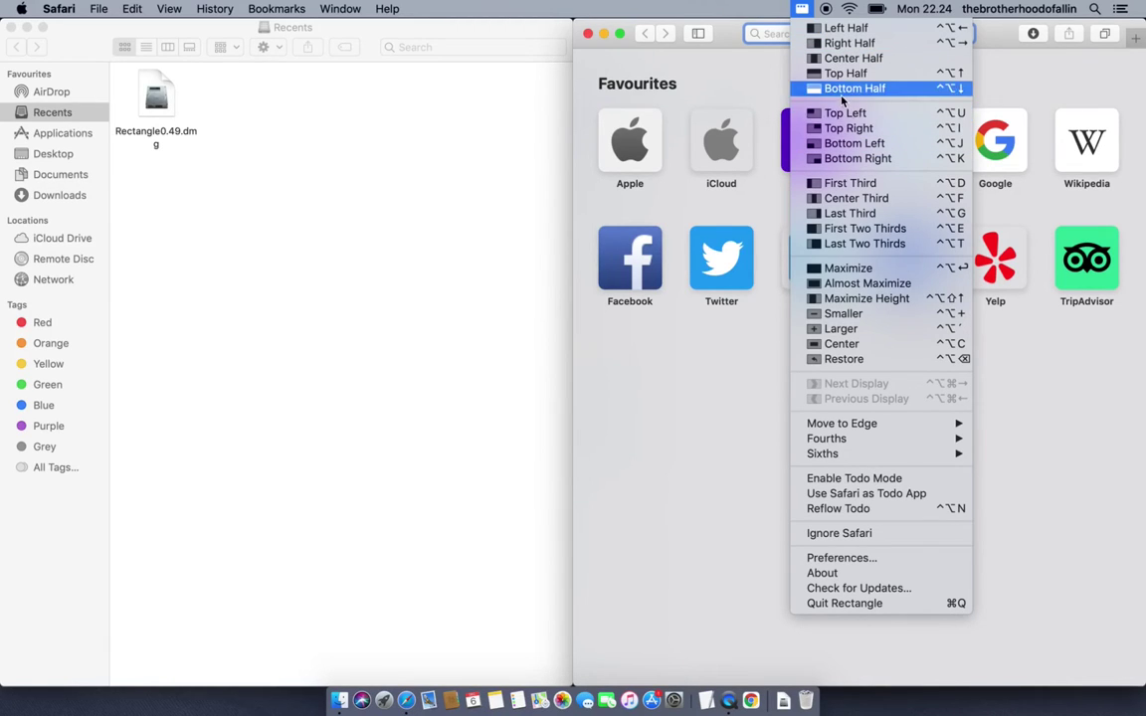
pyautogui.click(804, 10)
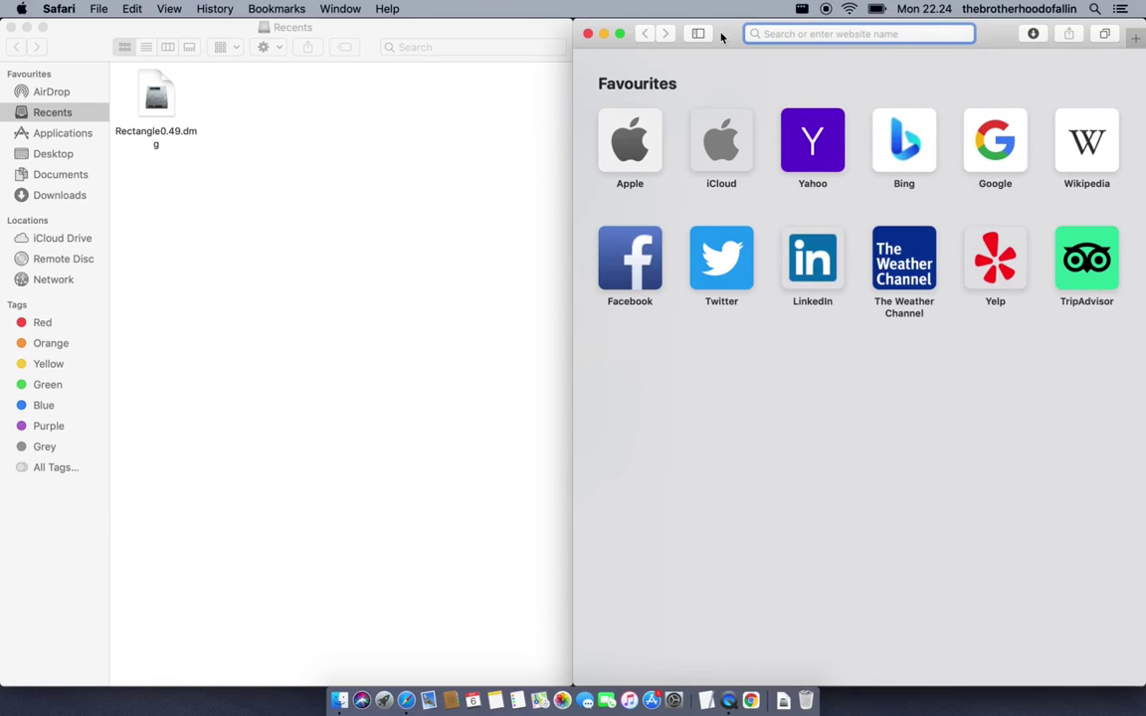
# - Drag Safari and the Finder windows out of their snapped halves
pyautogui.moveTo(727, 38); pyautogui.dragTo(447, 187)
pyautogui.click(423, 99)
pyautogui.moveTo(469, 31); pyautogui.dragTo(404, 320)
pyautogui.moveTo(619, 33); pyautogui.dragTo(1134, 8)
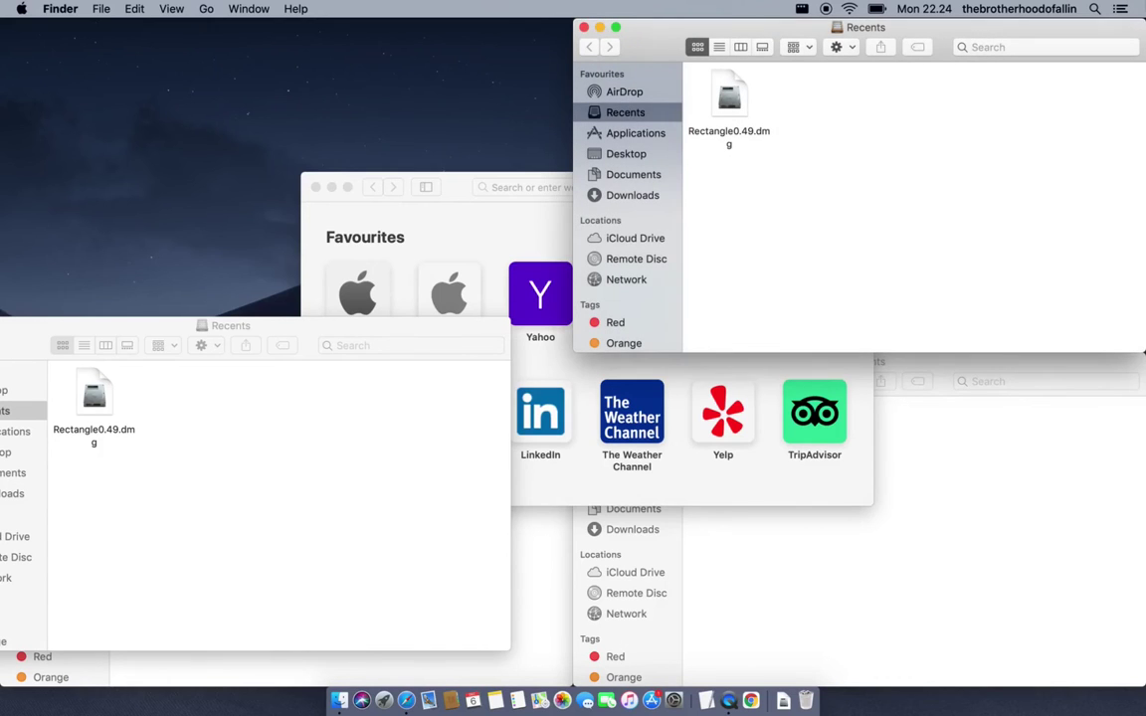
# - Snap a Finder window bottom-left, Safari top-left, and another Finder window bottom-right
pyautogui.moveTo(310, 325); pyautogui.dragTo(4, 708)
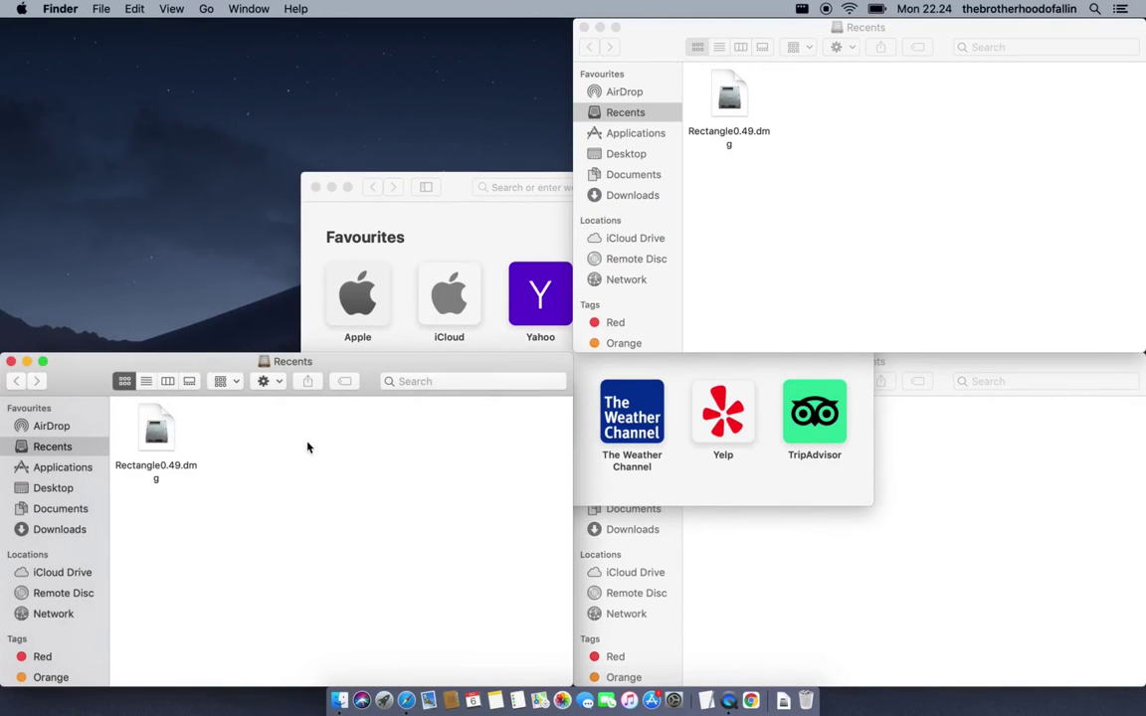
pyautogui.click(453, 188)
pyautogui.moveTo(456, 187); pyautogui.dragTo(5, 32)
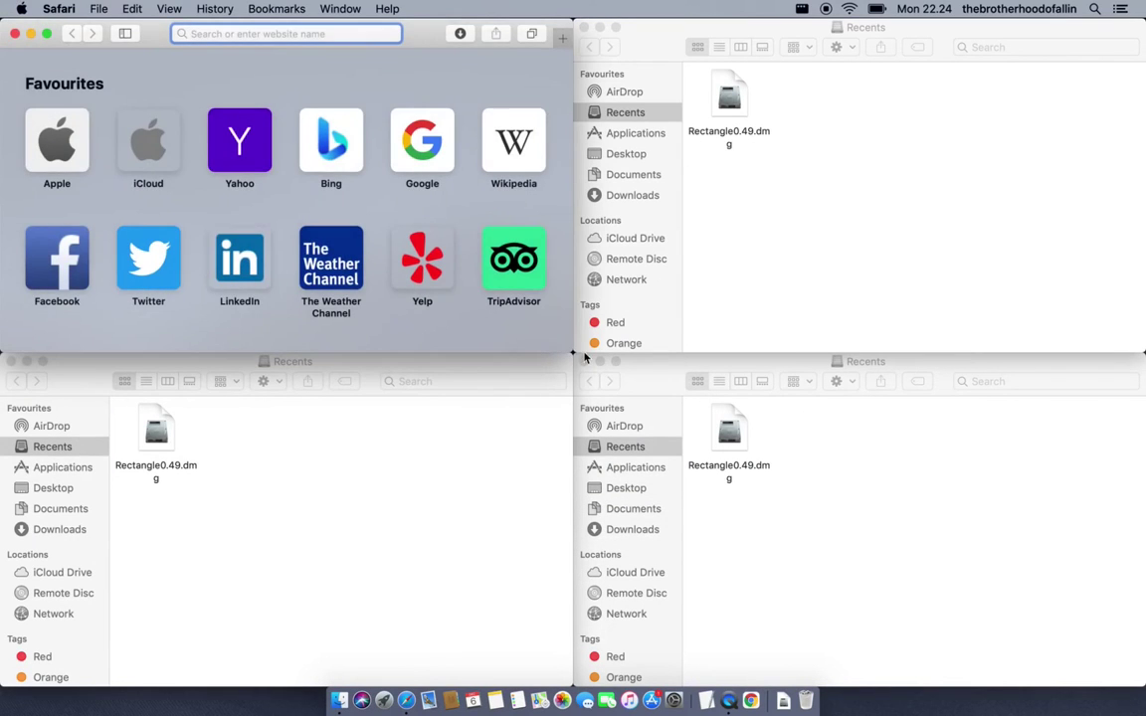
pyautogui.click(862, 411)
pyautogui.moveTo(788, 363); pyautogui.dragTo(493, 561)
pyautogui.moveTo(636, 450); pyautogui.dragTo(1094, 702)
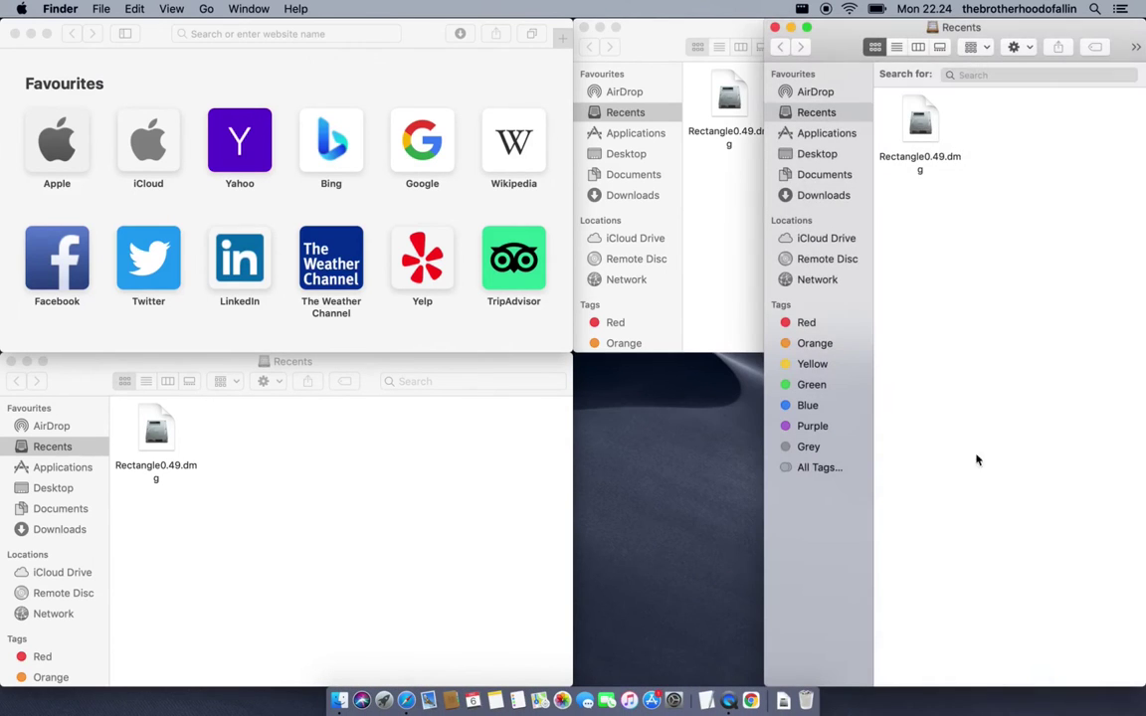
pyautogui.moveTo(859, 30); pyautogui.dragTo(1134, 707)
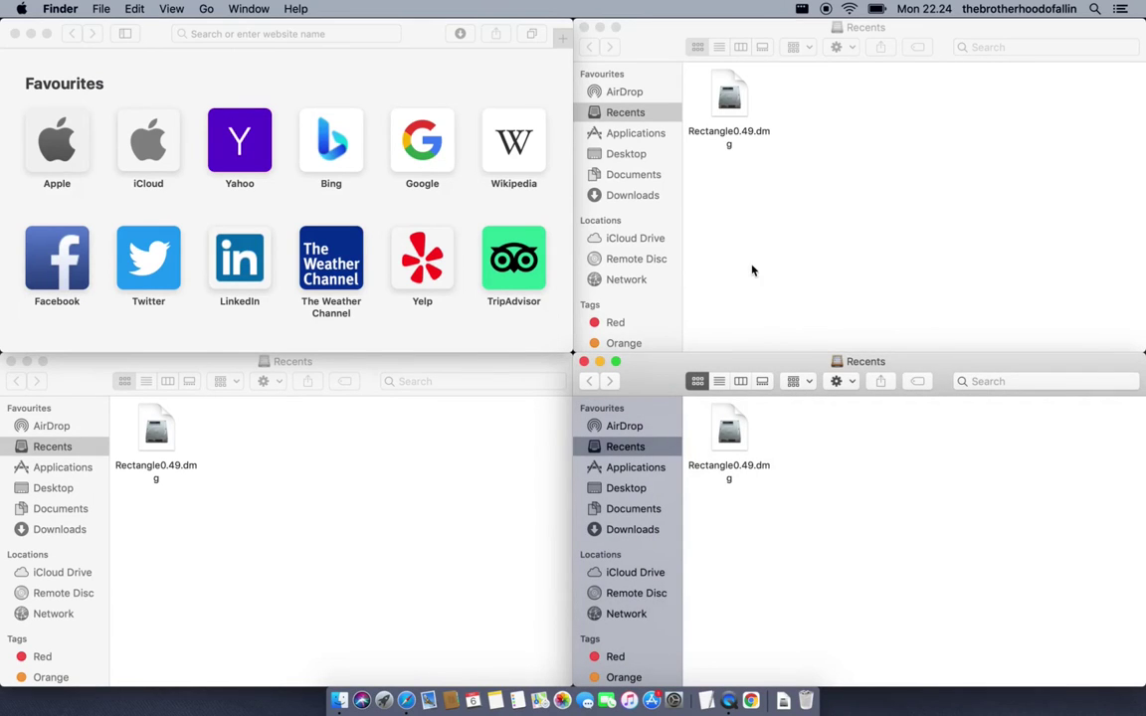
# - Switch the Safari window to full screen
pyautogui.click(802, 9)
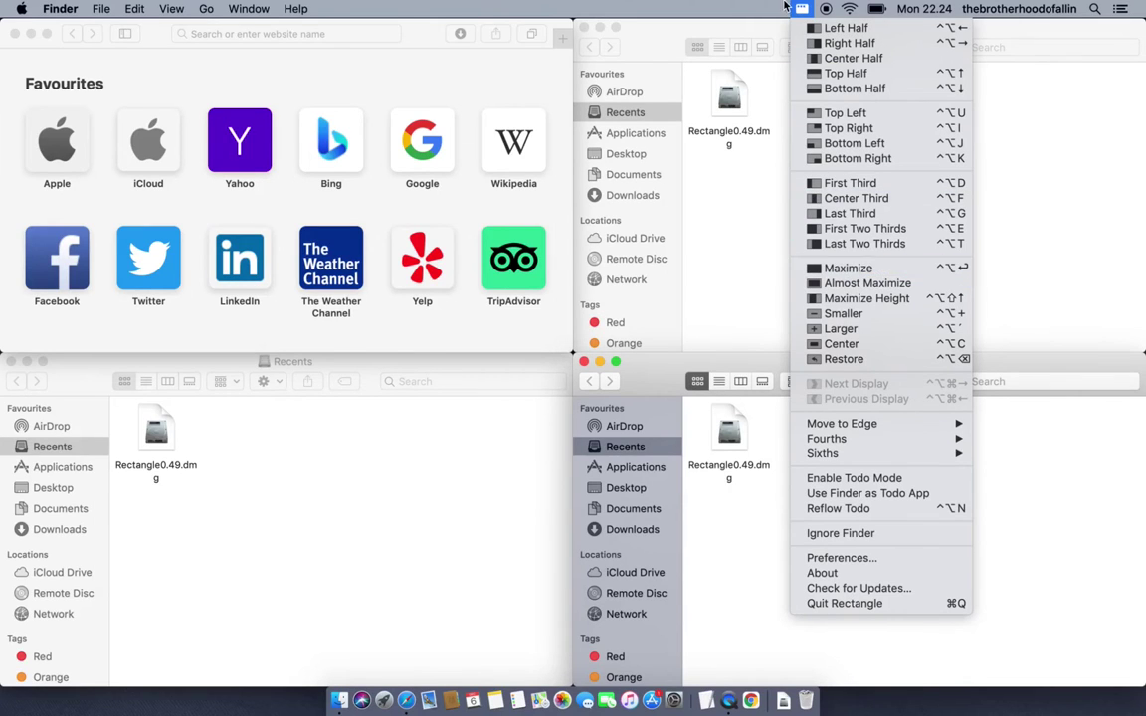
pyautogui.click(721, 5)
pyautogui.click(404, 42)
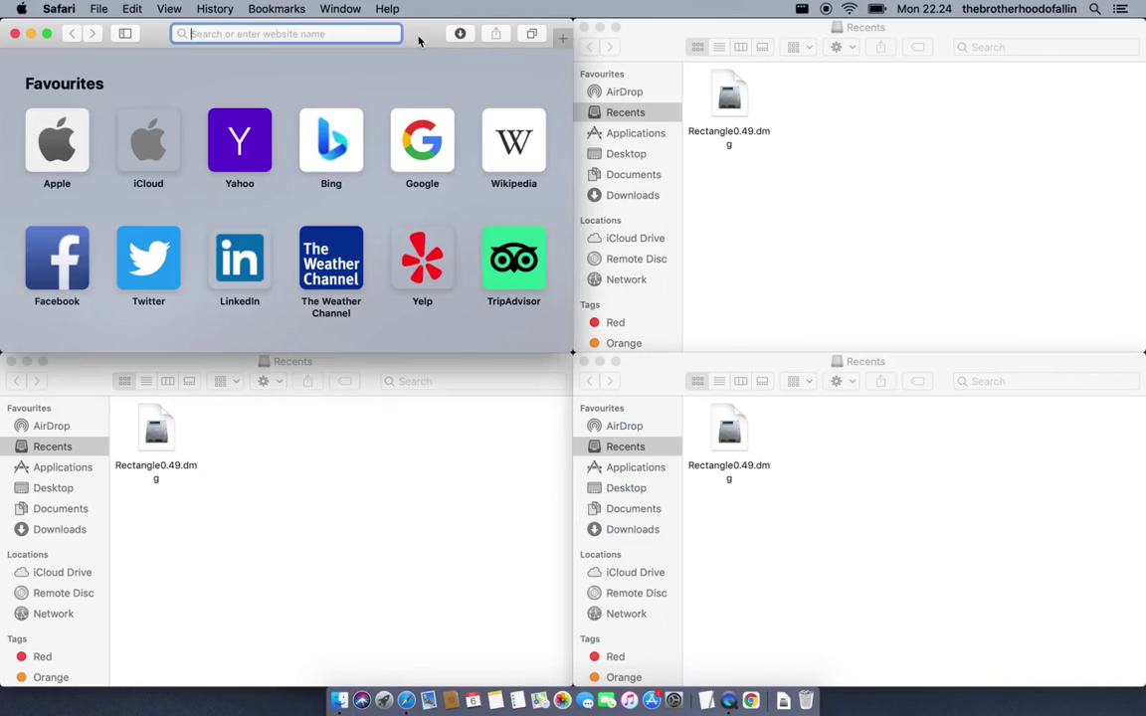
pyautogui.click(46, 34)
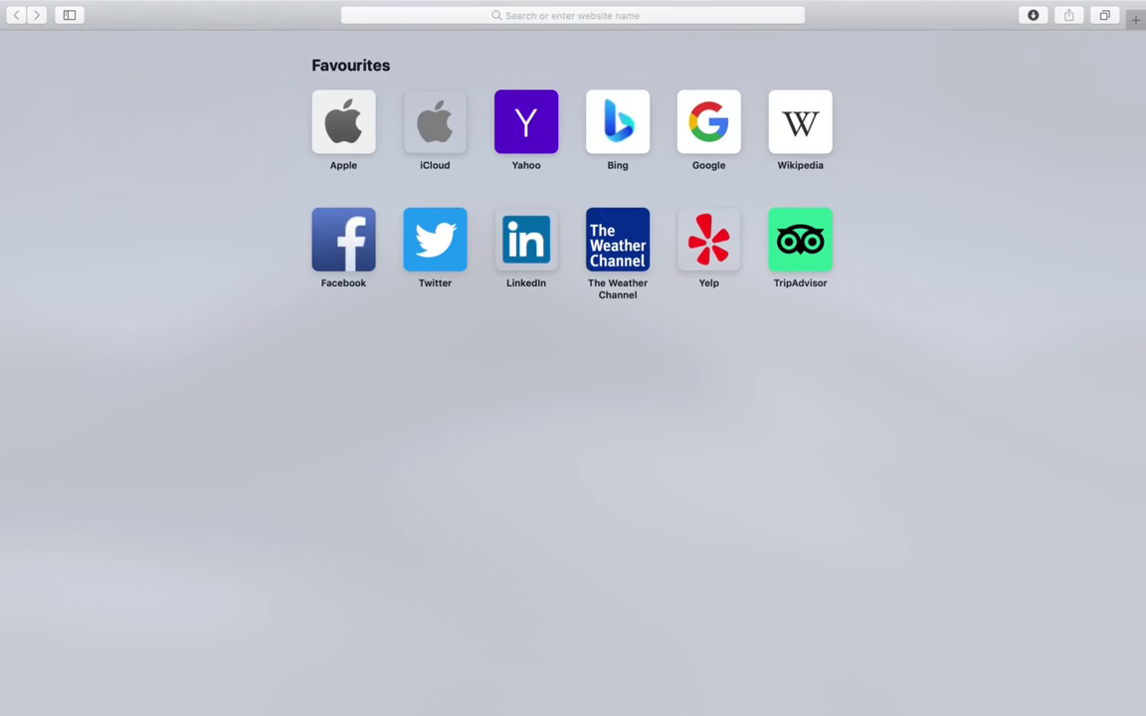
# - Take Safari out of full screen into the top-left quarter
pyautogui.click(260, 8)
pyautogui.click(241, 33)
pyautogui.press('super+ctrl+f')
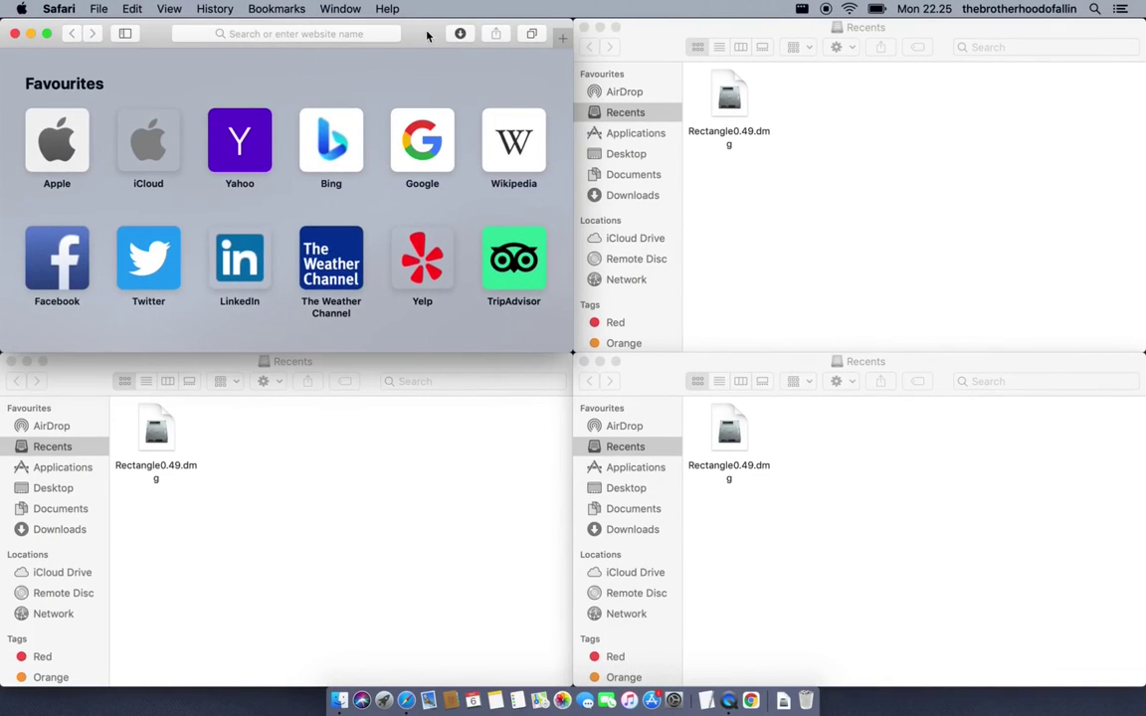
# - Move Safari to the centre, maximize it with Ctrl+Option+Return, and open Rectangle's layout list
pyautogui.moveTo(430, 36); pyautogui.dragTo(635, 202)
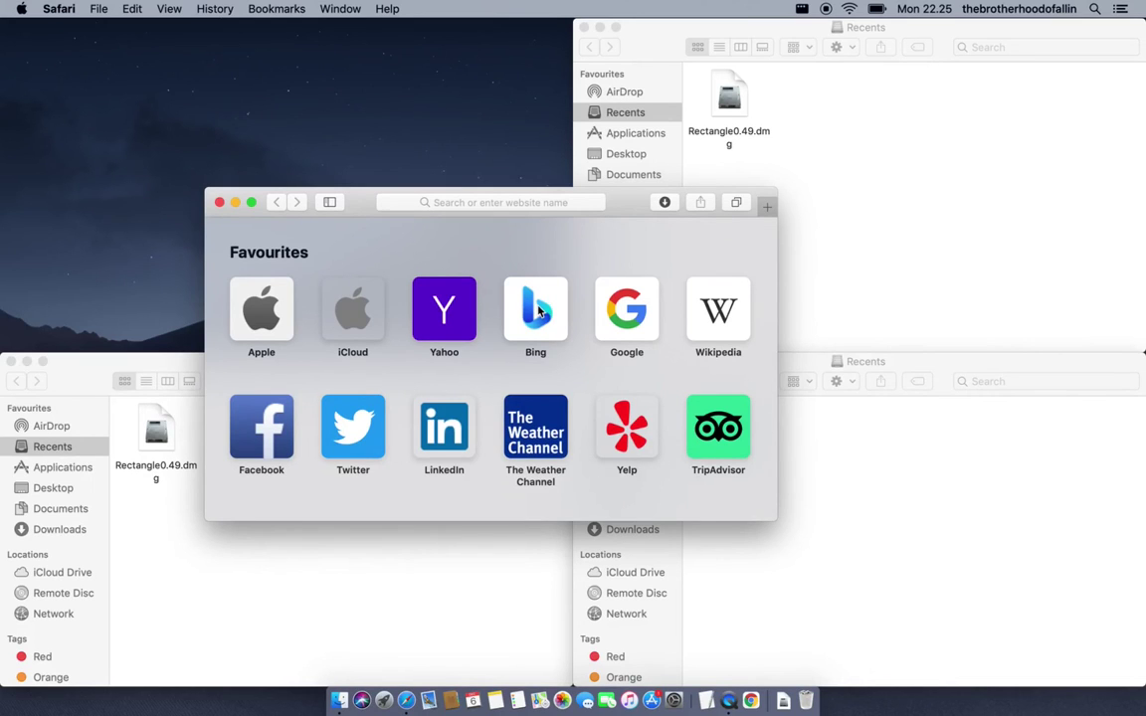
pyautogui.hotkey('ctrl', 'alt', 'Return')
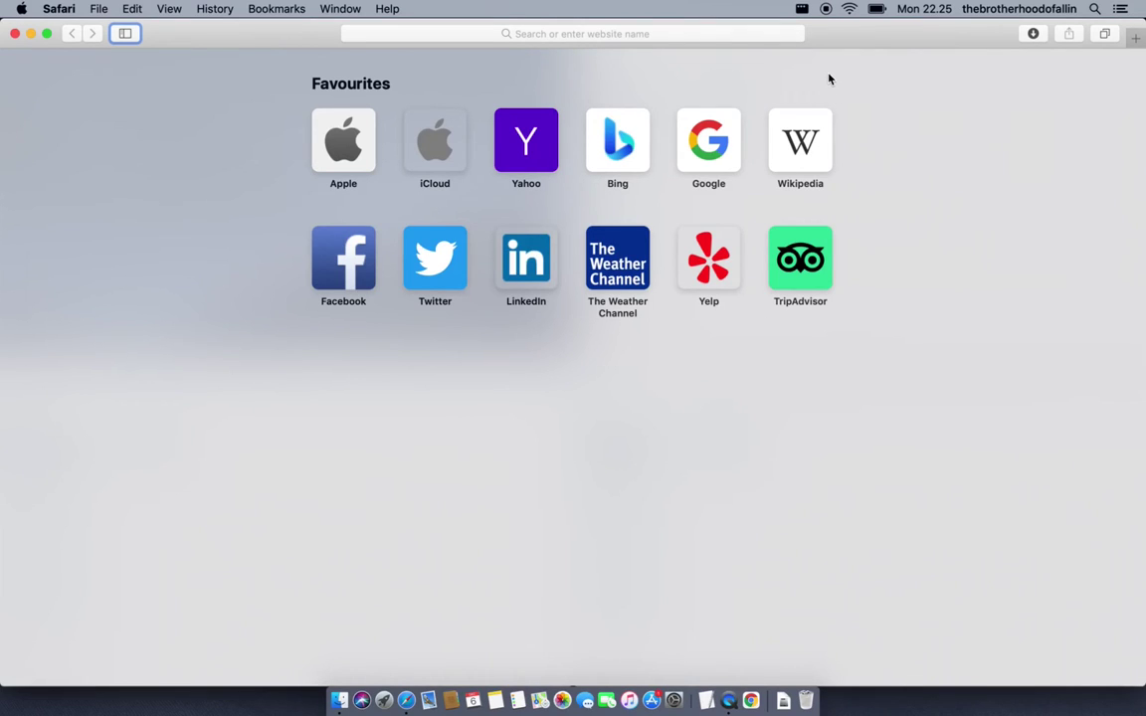
pyautogui.click(802, 9)
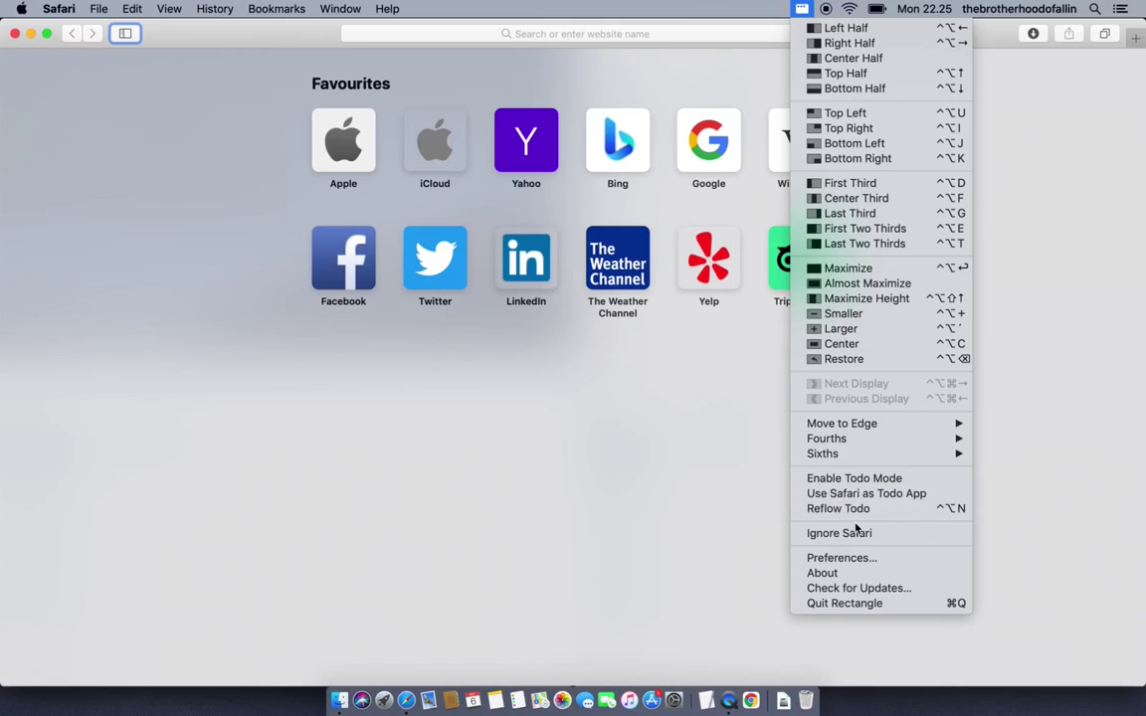
# - Open Rectangle's preferences, view the General settings, then close them and refocus Safari
pyautogui.click(850, 558)
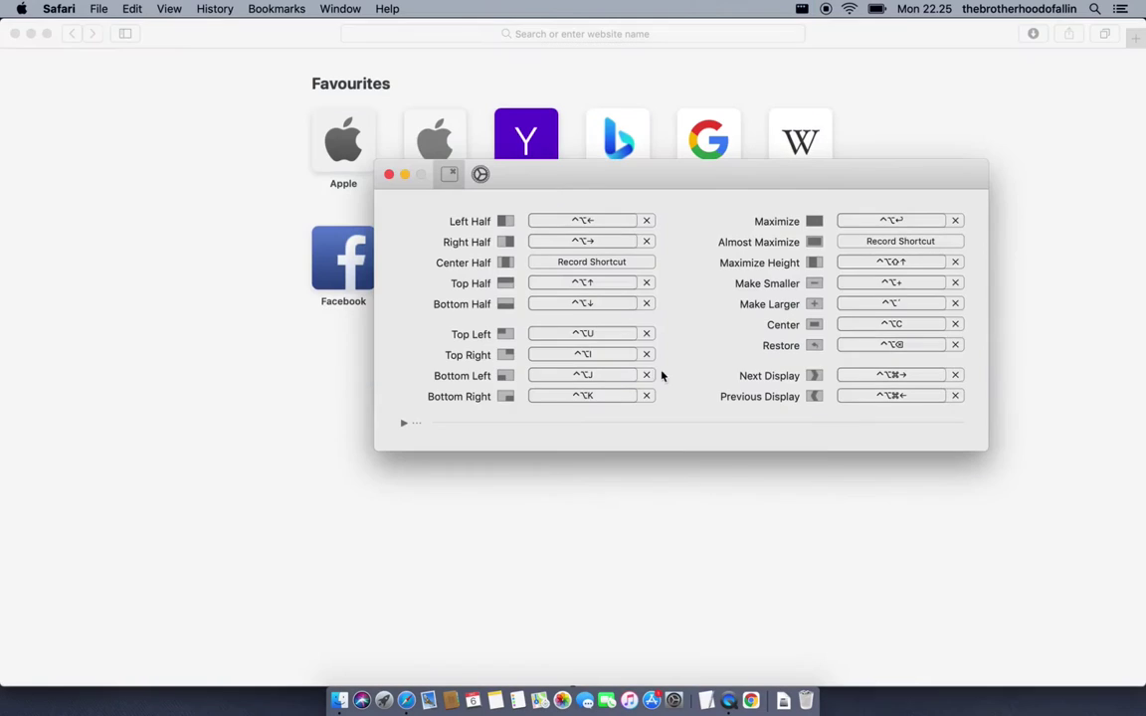
pyautogui.click(480, 175)
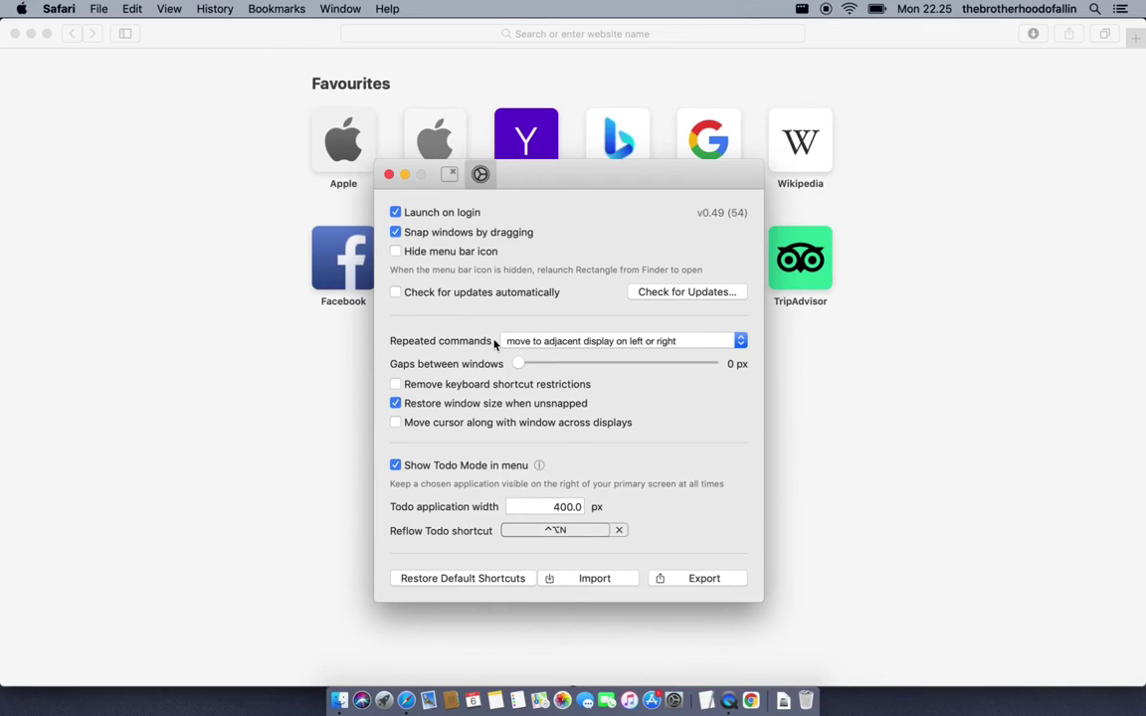
pyautogui.click(389, 176)
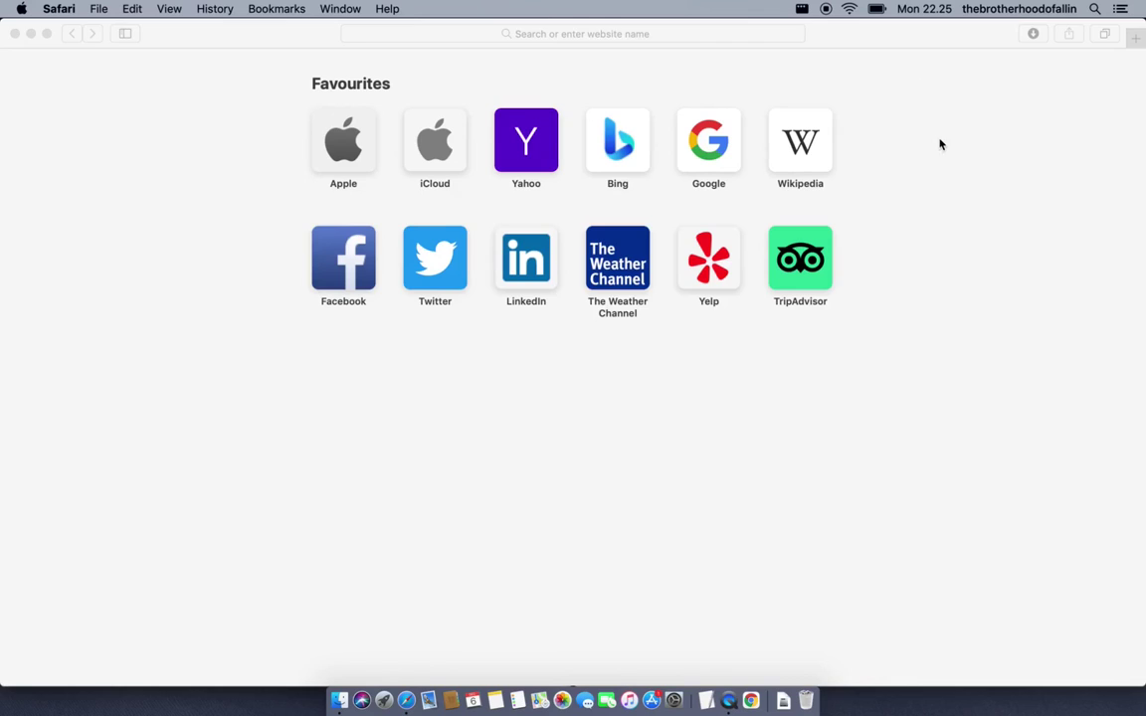
pyautogui.click(848, 130)
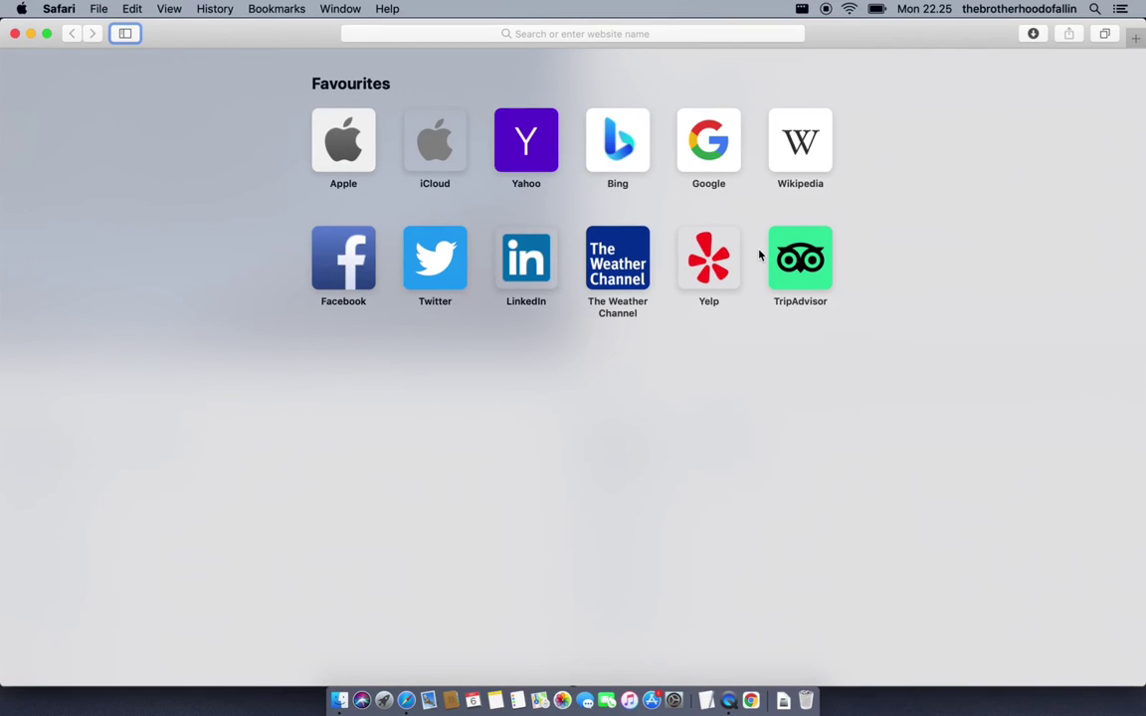
# - Launch TextEdit from Spotlight with a blank document and nudge its window down and right
pyautogui.press('super+space')
pyautogui.write('te')
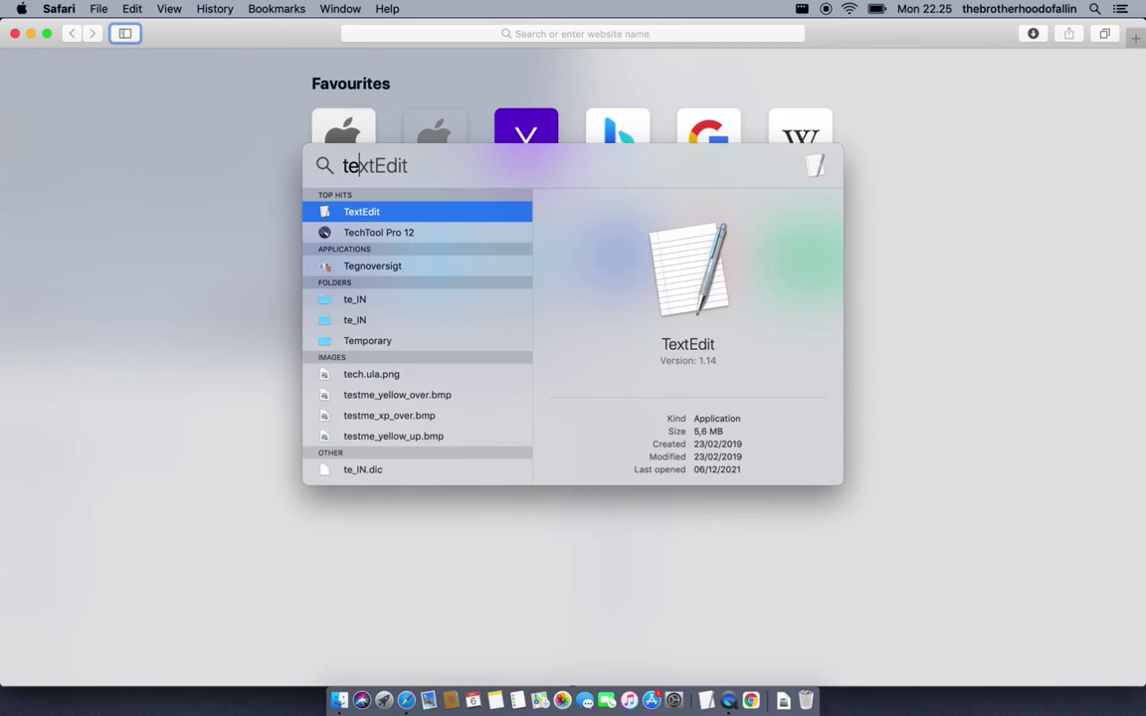
pyautogui.press('Return')
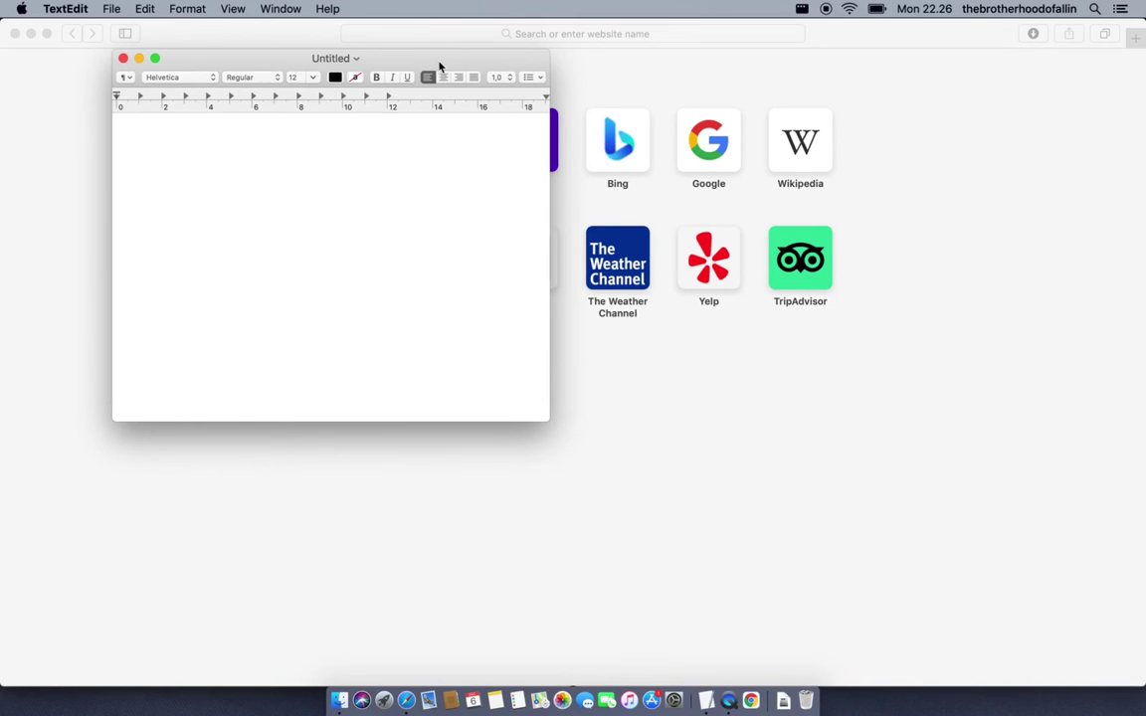
pyautogui.moveTo(439, 65); pyautogui.dragTo(537, 101)
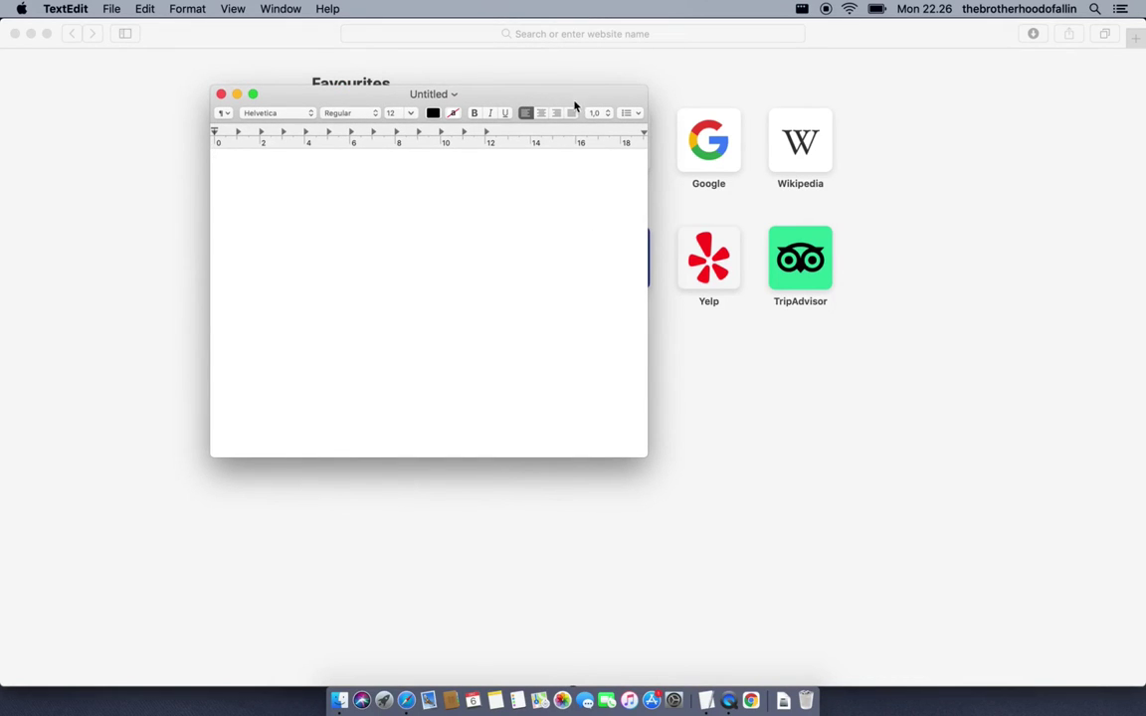
# - Enable Rectangle's Todo Mode to pin TextEdit on the right, with Safari active beside it
pyautogui.click(802, 9)
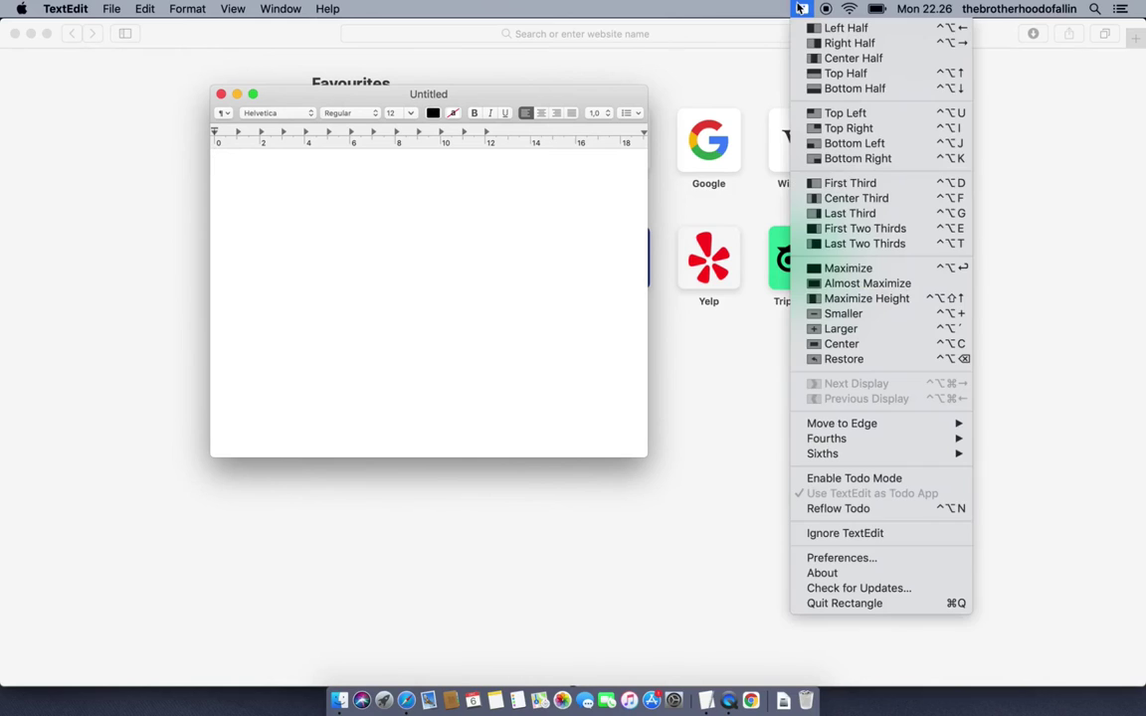
pyautogui.click(834, 479)
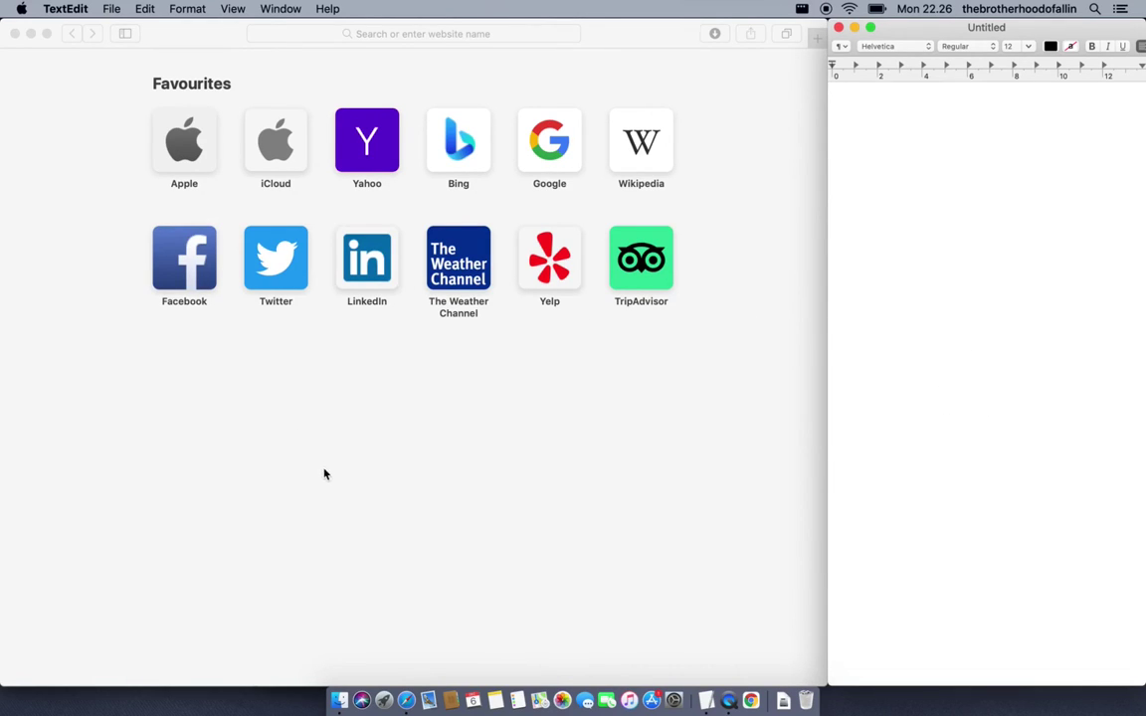
pyautogui.click(408, 696)
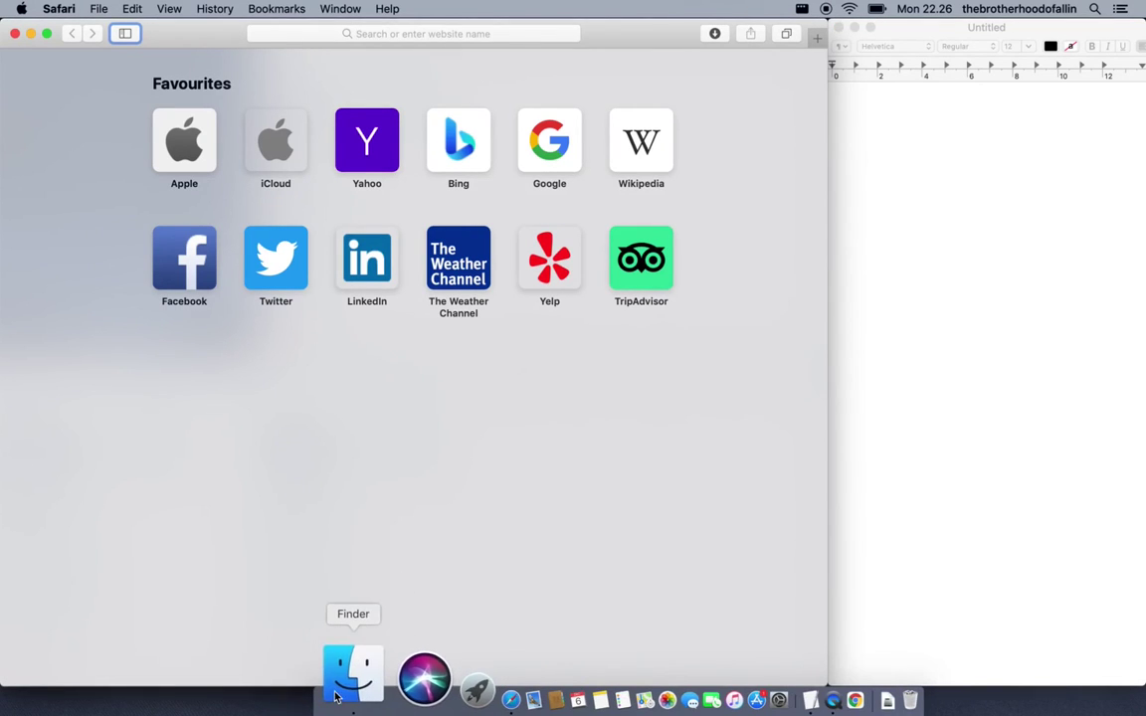
# - Bring Finder and the pinned TextEdit forward, then open Calendar and Contacts from the Dock
pyautogui.click(334, 676)
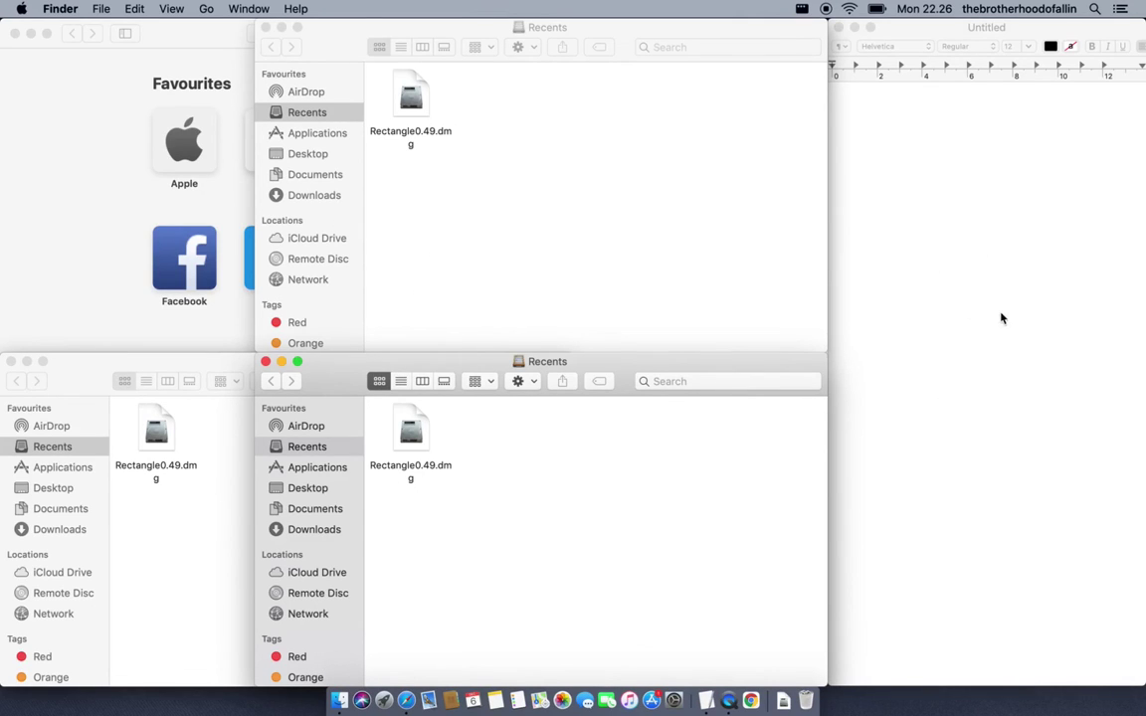
pyautogui.click(958, 203)
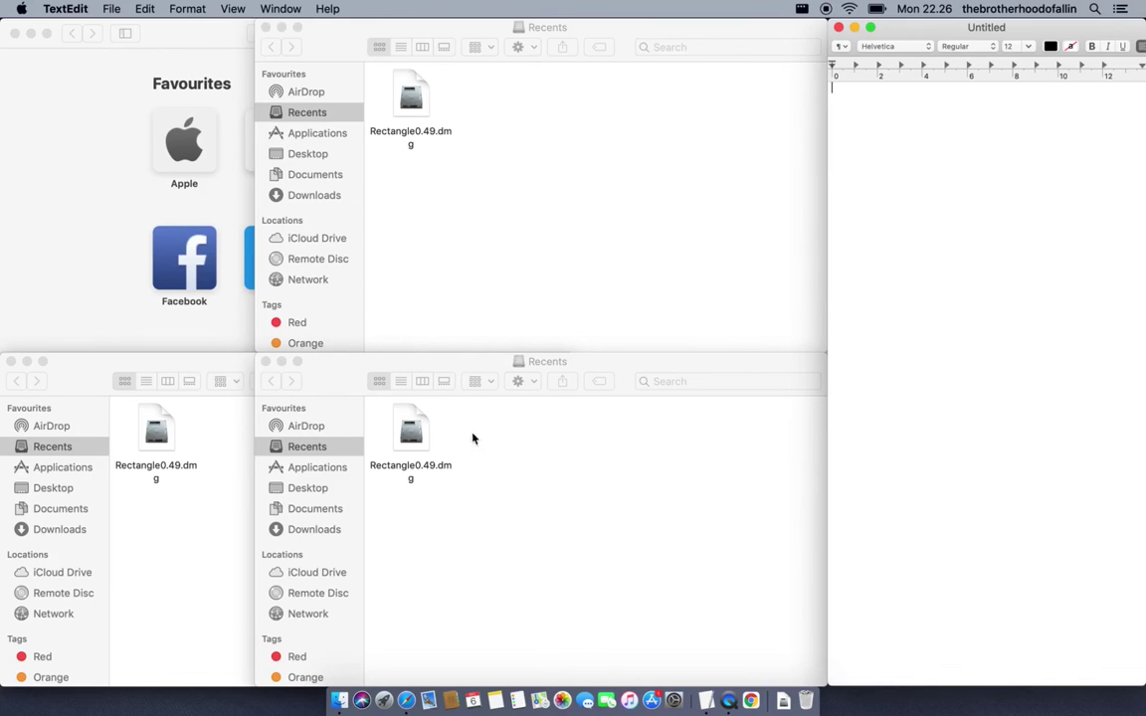
pyautogui.click(474, 699)
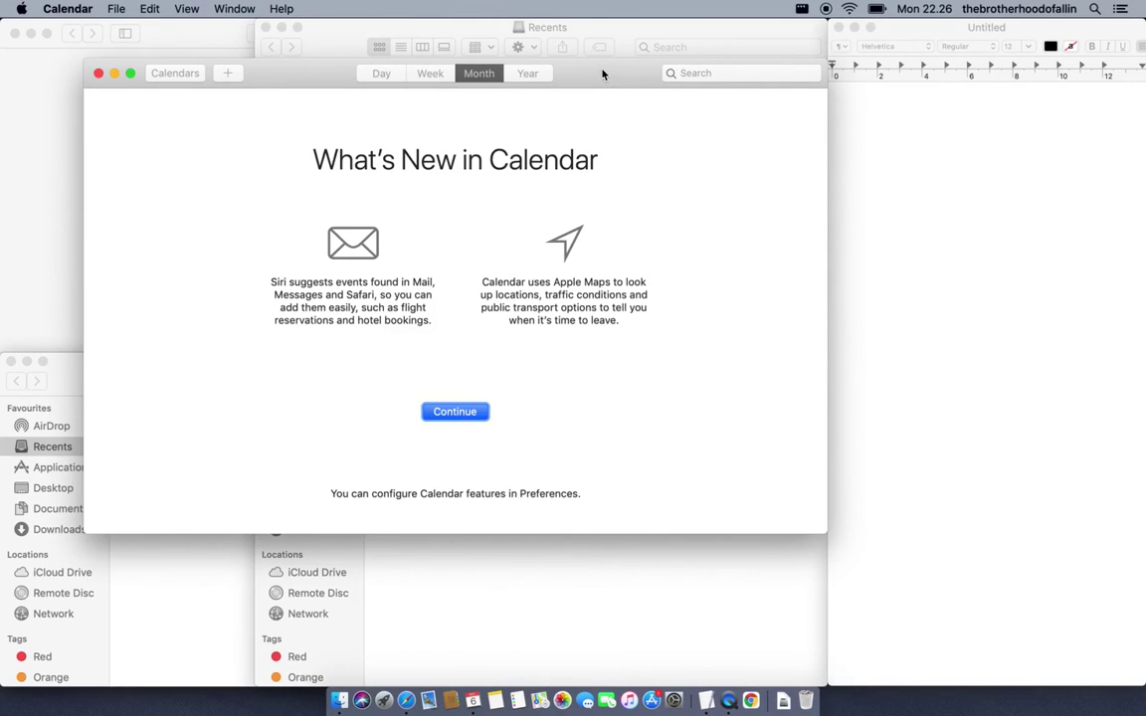
pyautogui.click(453, 702)
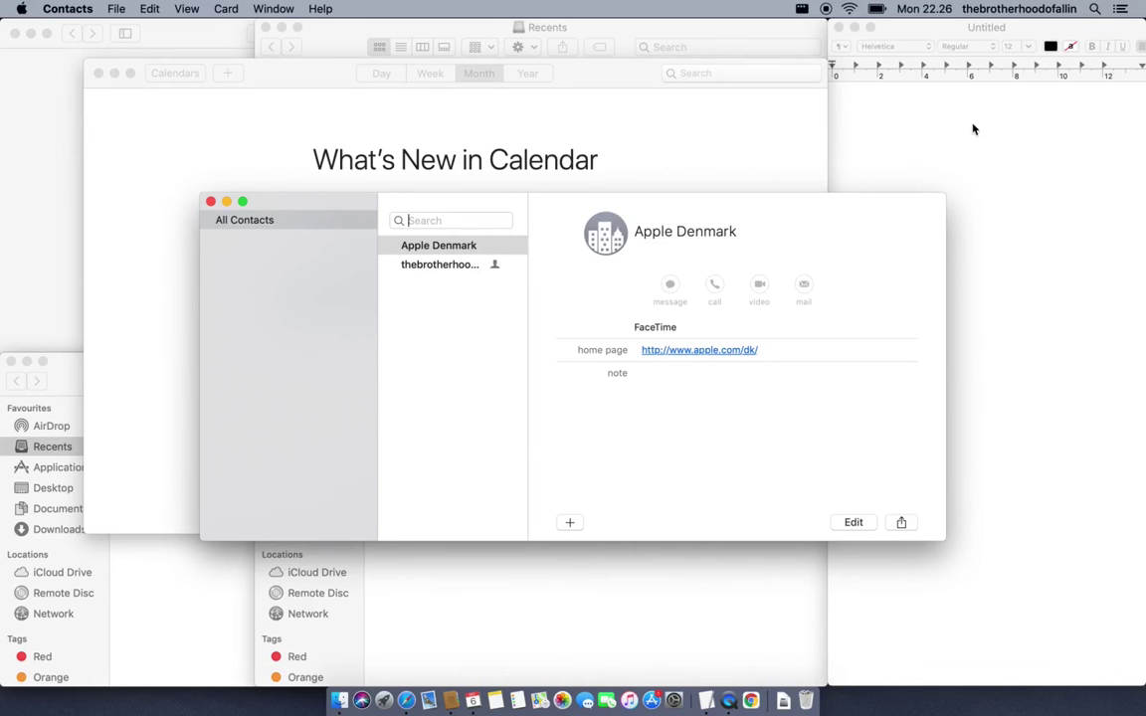
# - Reflow windows around the pinned TextEdit Todo column with Ctrl+Option+N
pyautogui.click(802, 10)
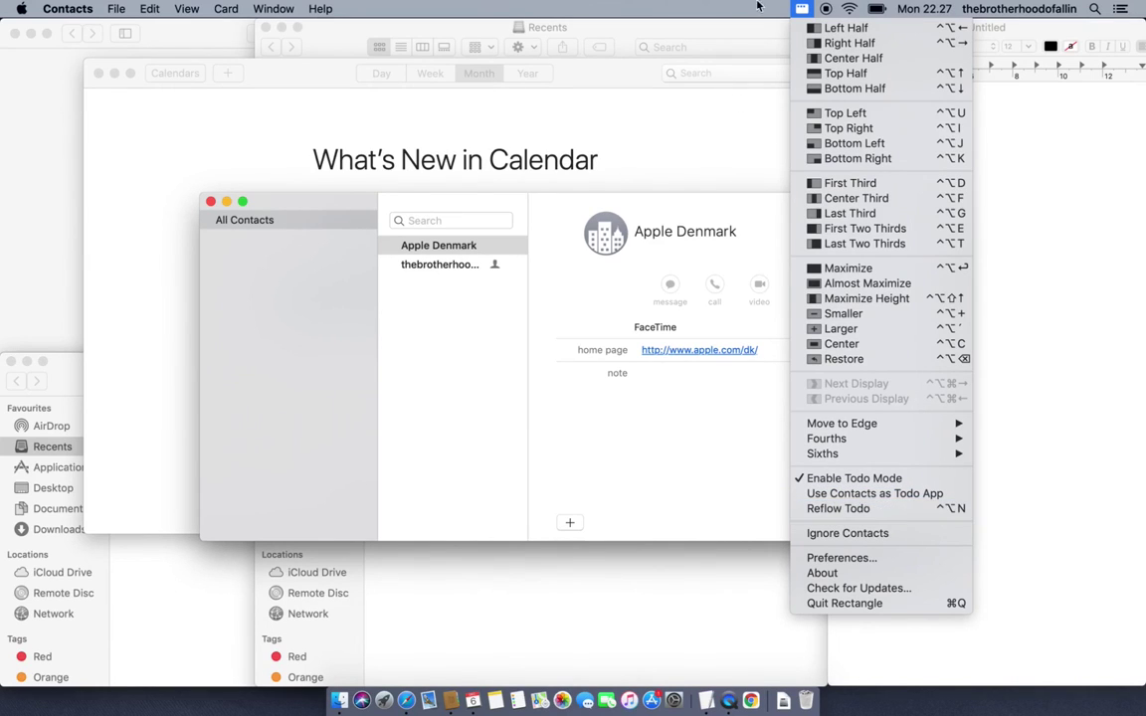
pyautogui.click(801, 10)
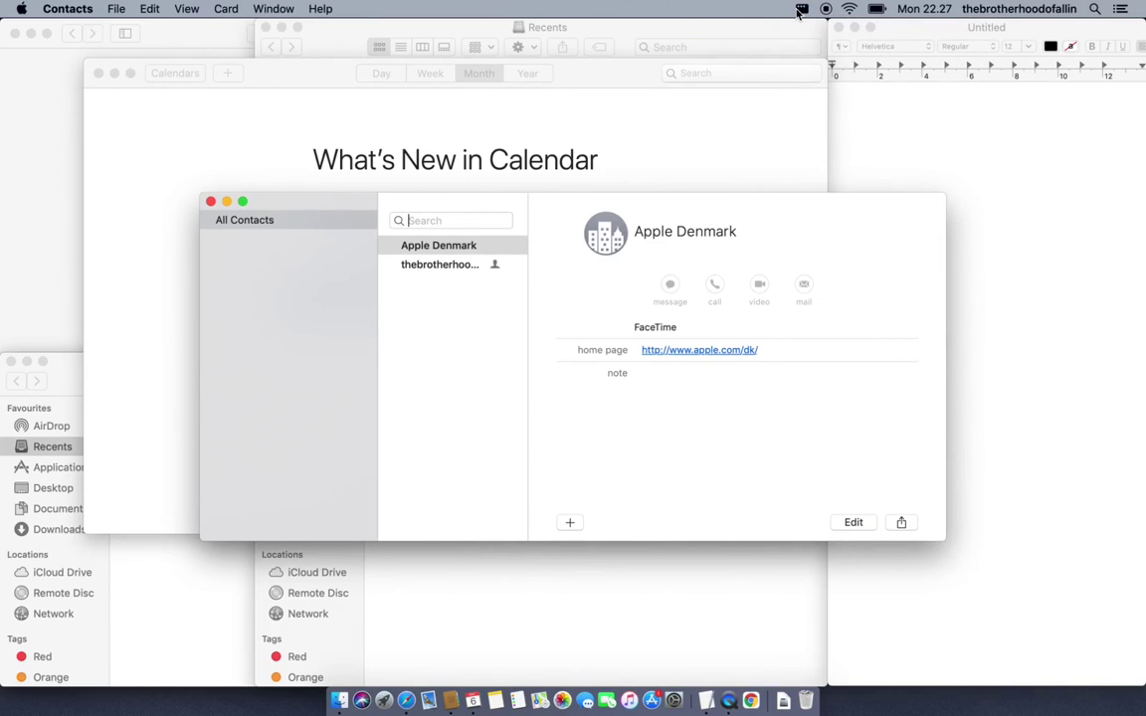
pyautogui.hotkey('ctrl', 'alt', 'n')
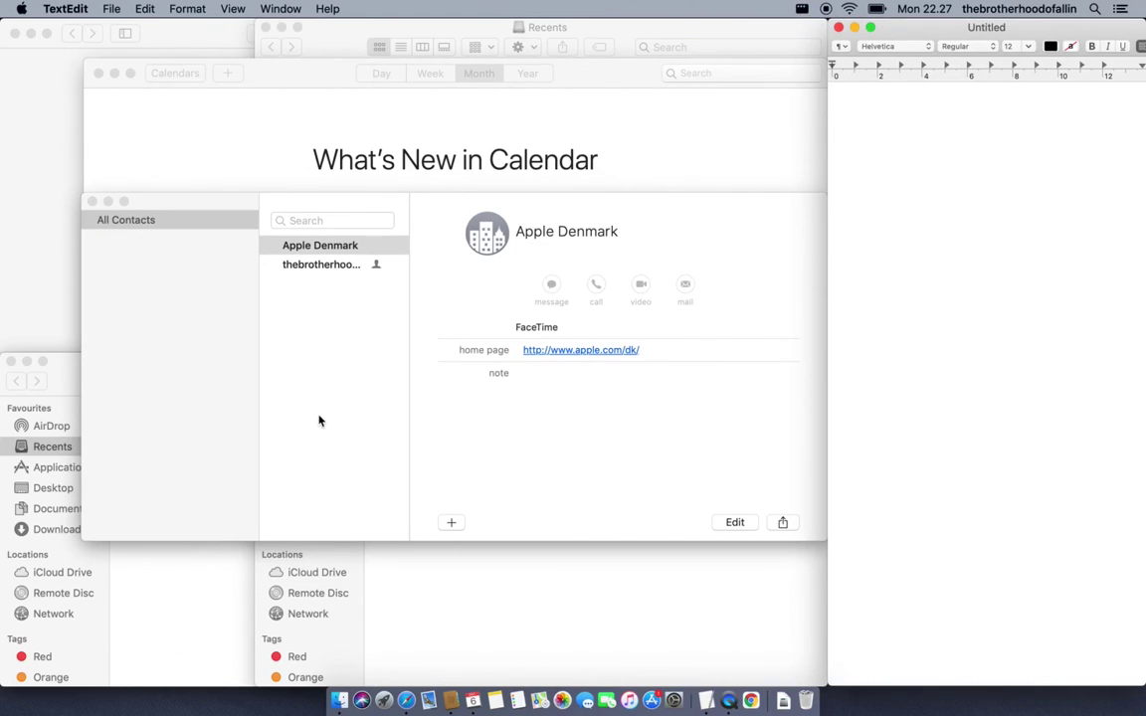